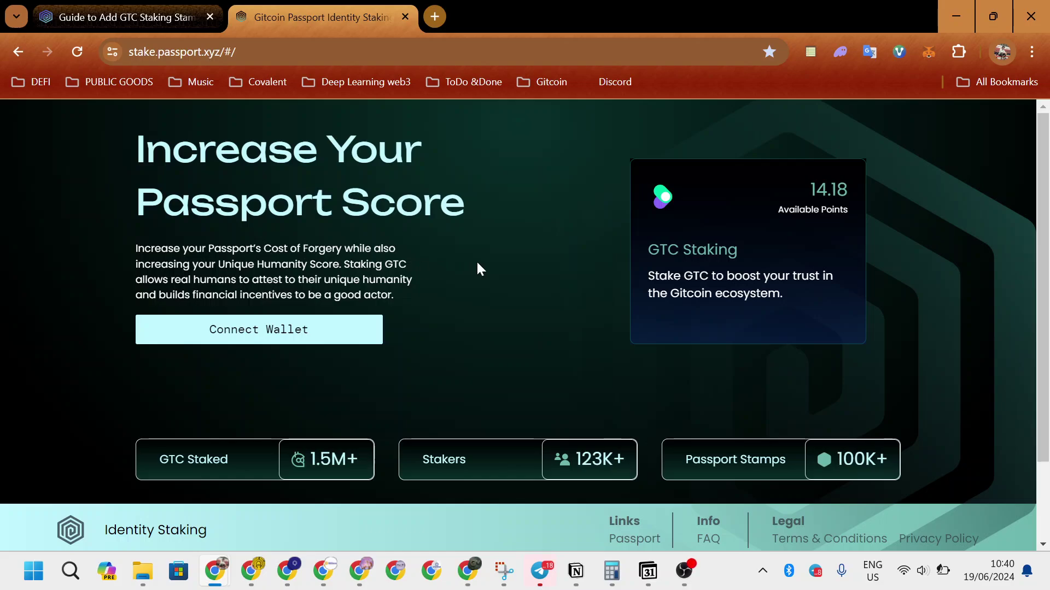
Connect a MetaMask wallet to the Identity Staking site.
left_click(333, 338)
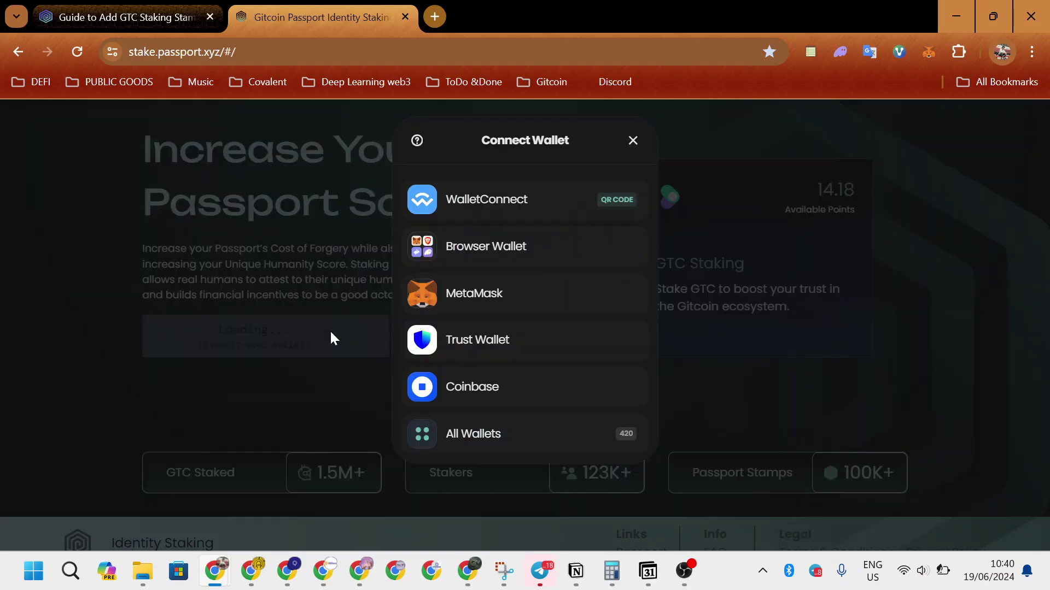
left_click(481, 301)
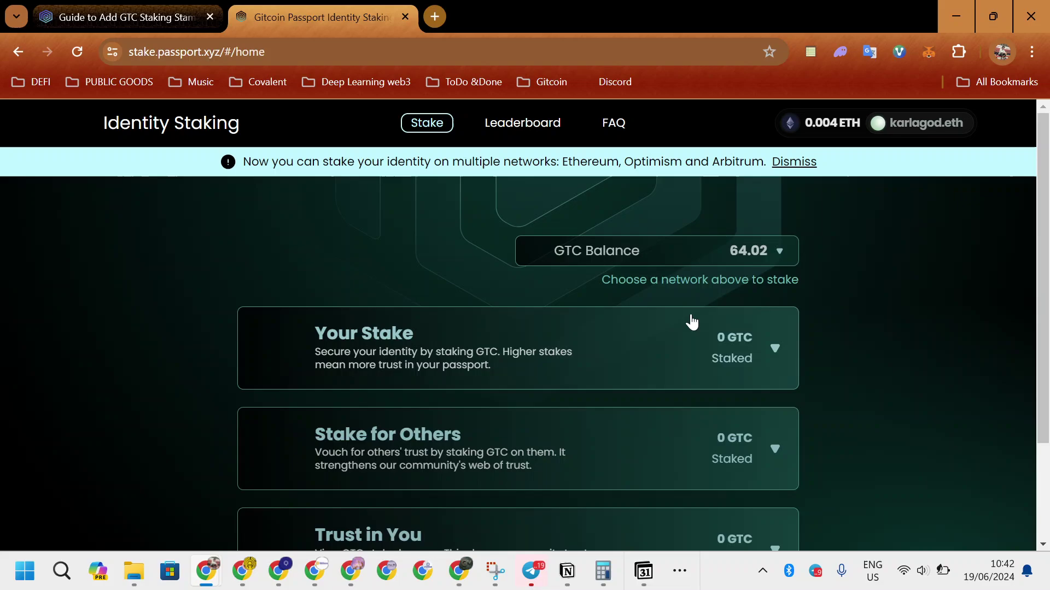
scroll(691, 321, "down", 2)
scroll(691, 321, "up", 2)
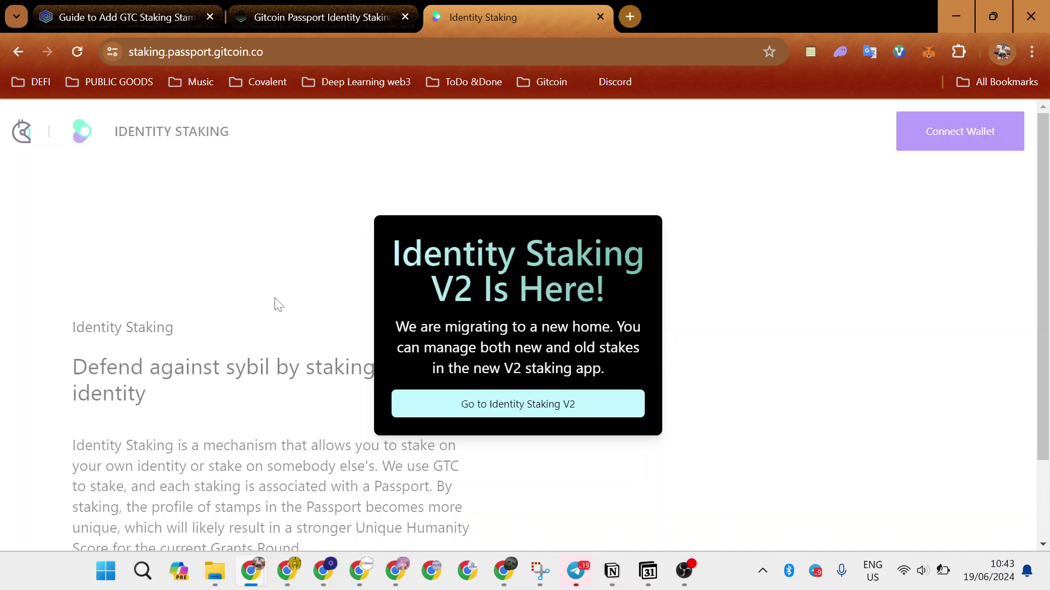
left_click(336, 15)
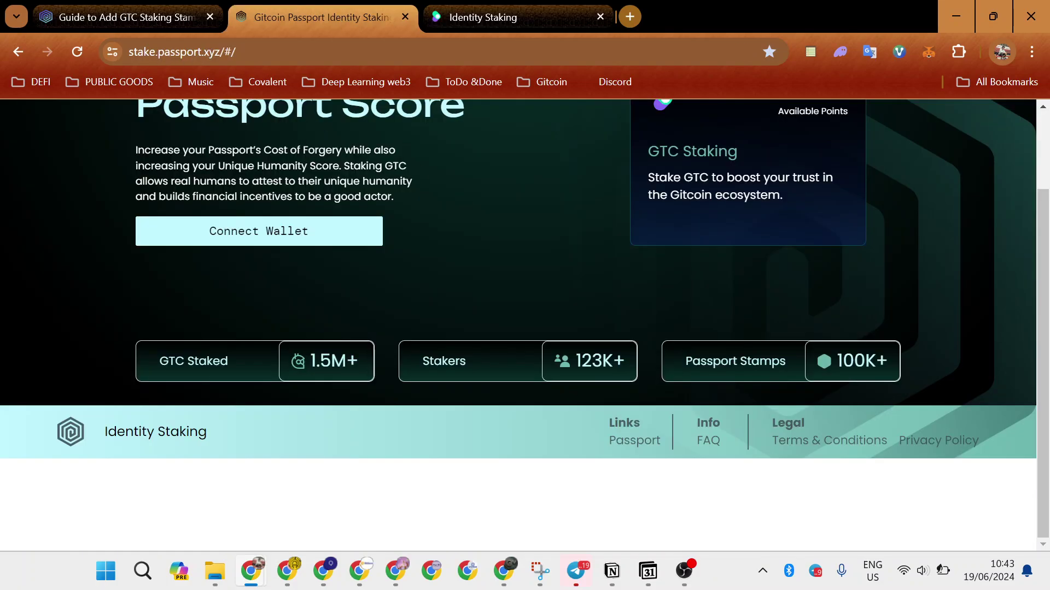
left_click(478, 13)
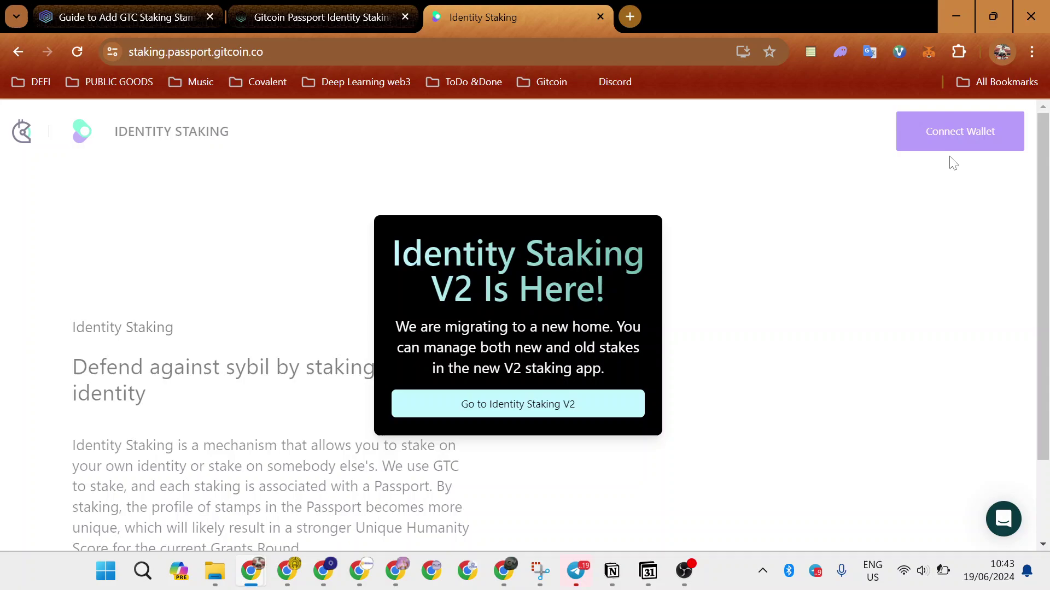
left_click_drag(930, 144, 729, 457)
scroll(730, 457, "down", 2)
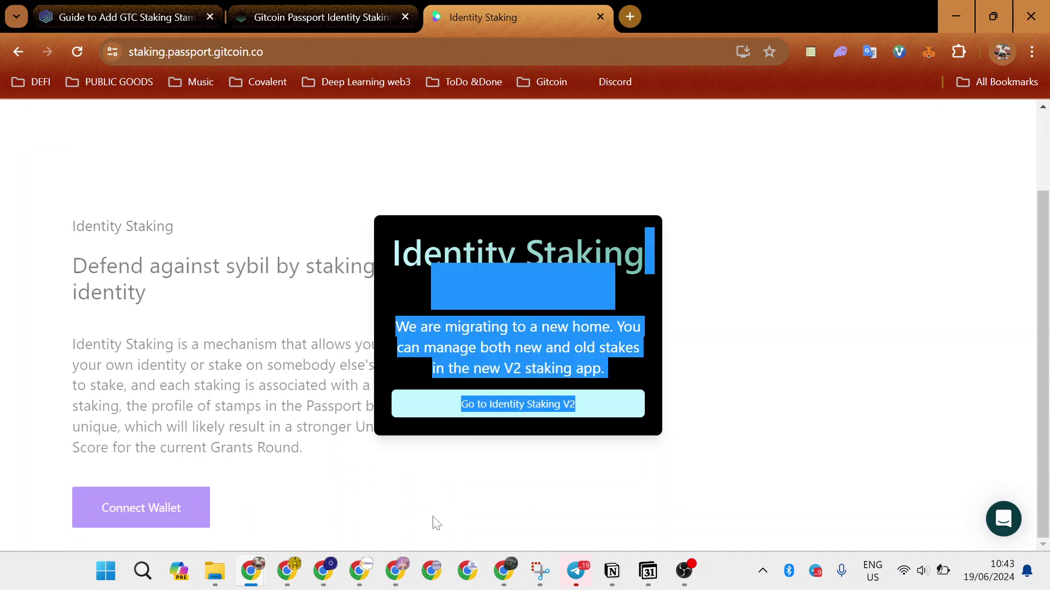
left_click(514, 392)
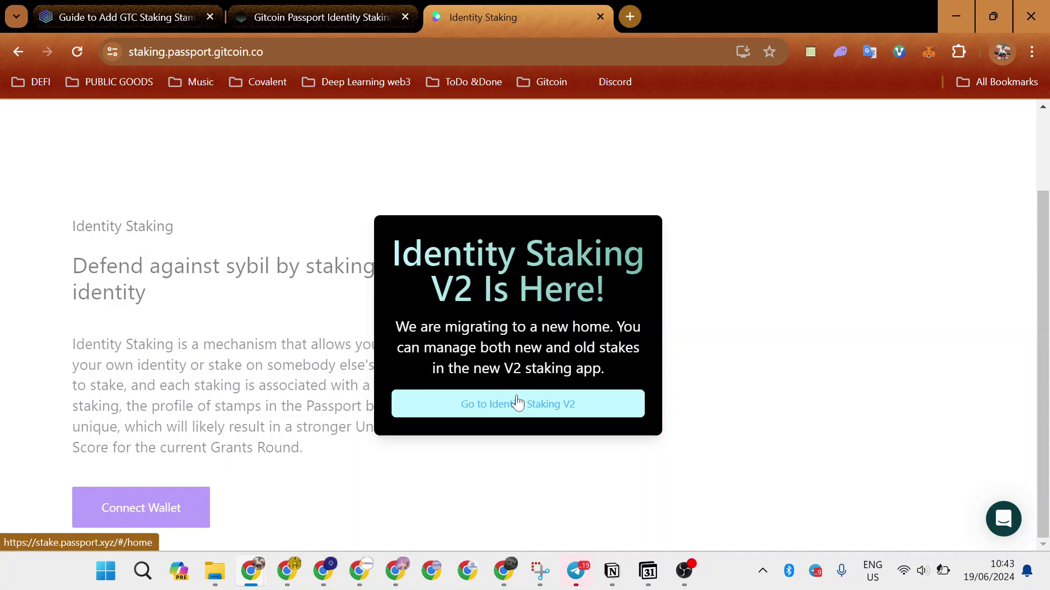
left_click(538, 408)
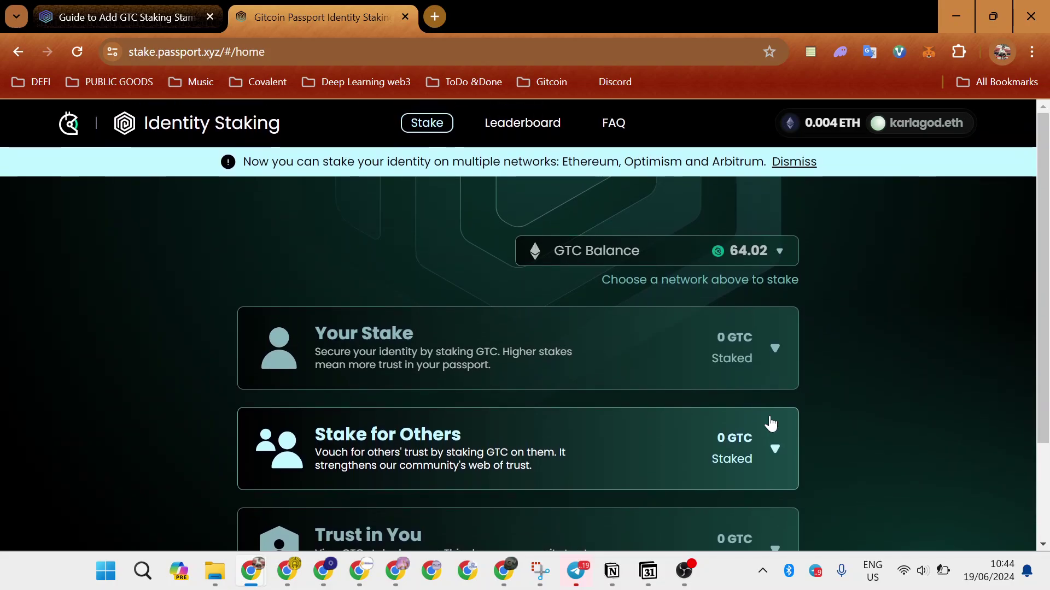
Expand the Your Stake card to reveal the self-staking amount and lockup form.
left_click(617, 353)
scroll(616, 352, "down", 2)
scroll(616, 351, "down", 1)
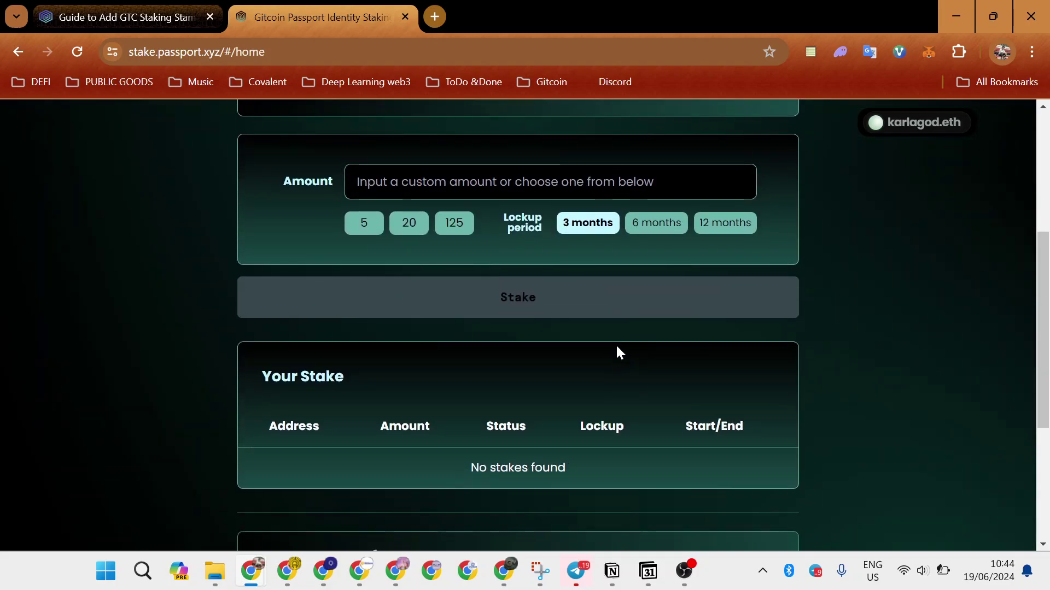
scroll(616, 352, "down", 1)
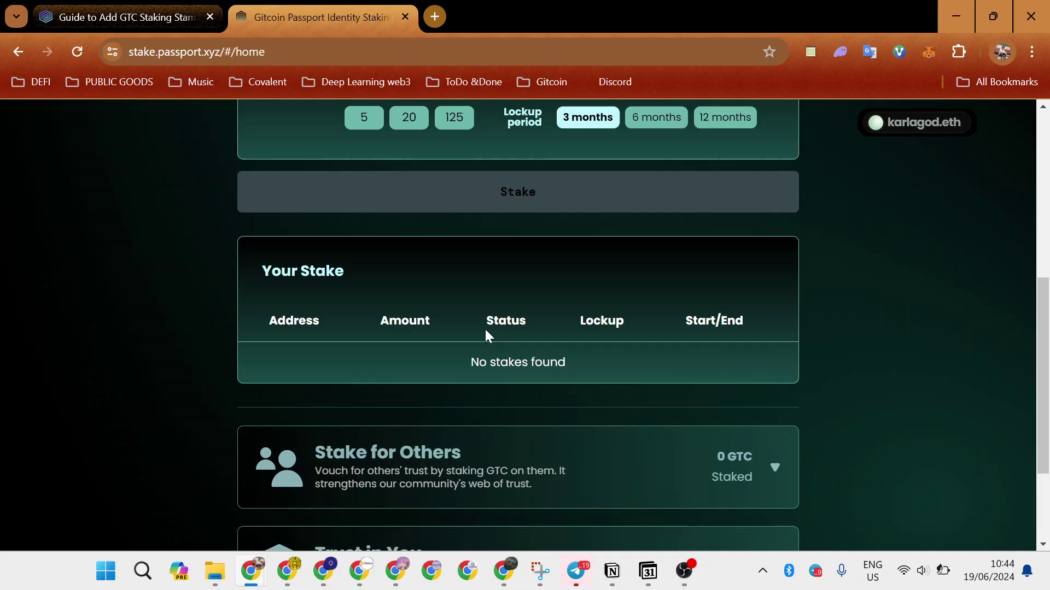
scroll(494, 330, "up", 2)
scroll(492, 340, "up", 2)
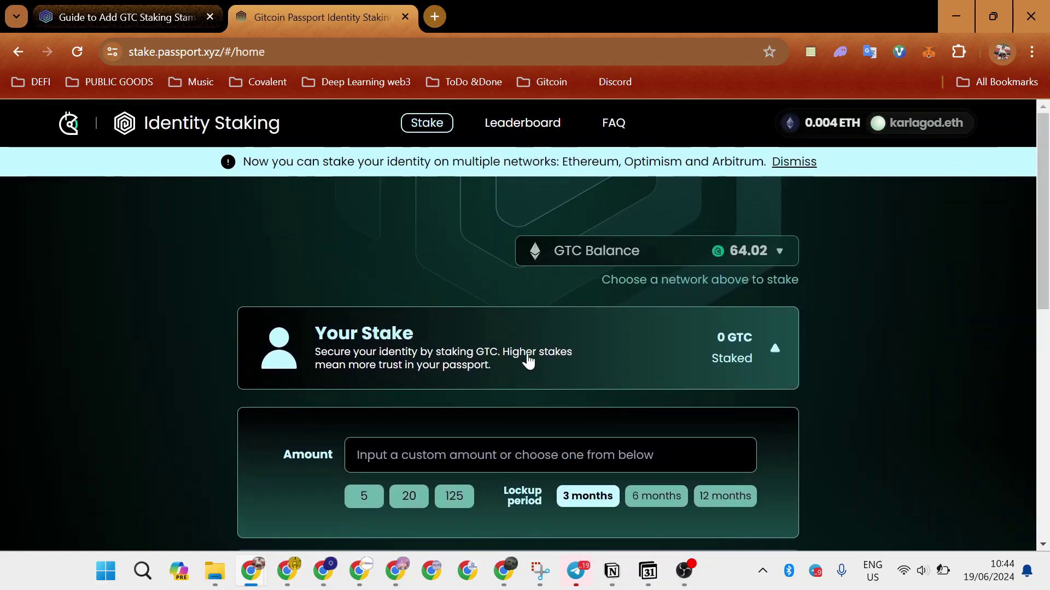
scroll(528, 362, "down", 1)
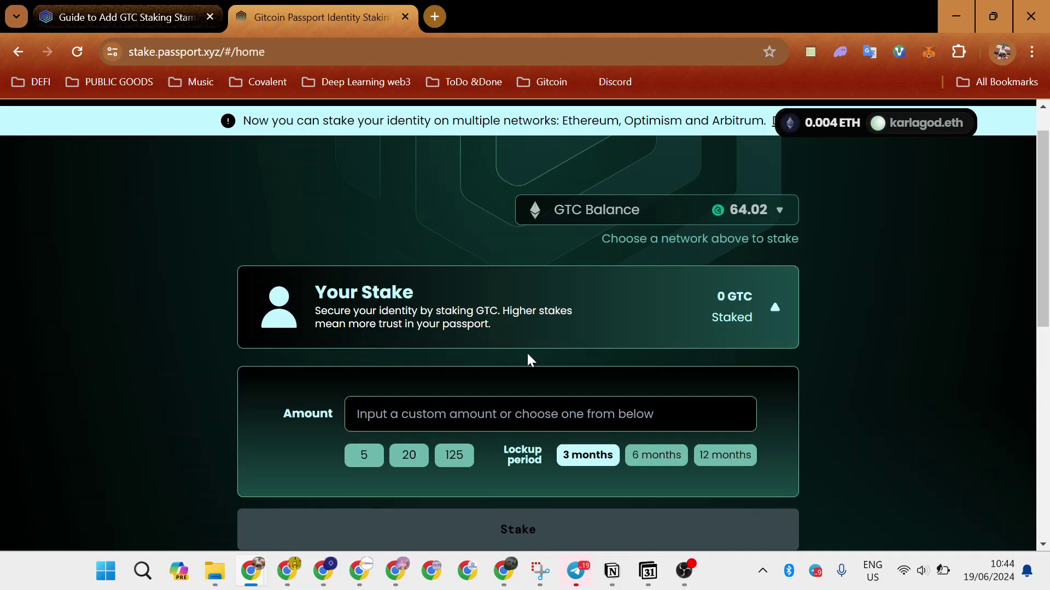
scroll(527, 355, "down", 1)
scroll(527, 354, "down", 1)
scroll(527, 355, "down", 1)
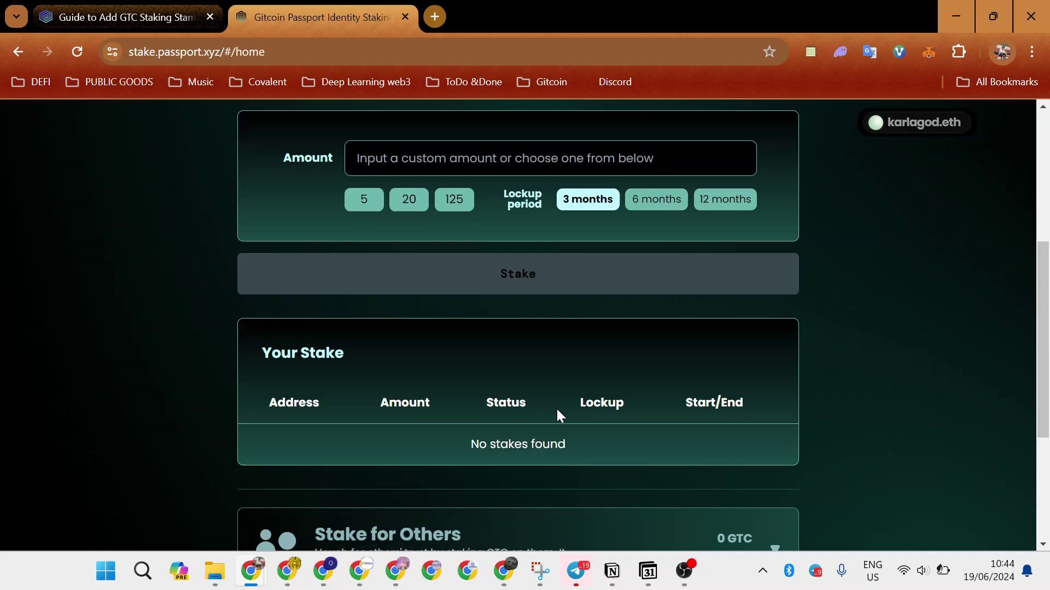
scroll(557, 411, "down", 1)
scroll(557, 410, "down", 2)
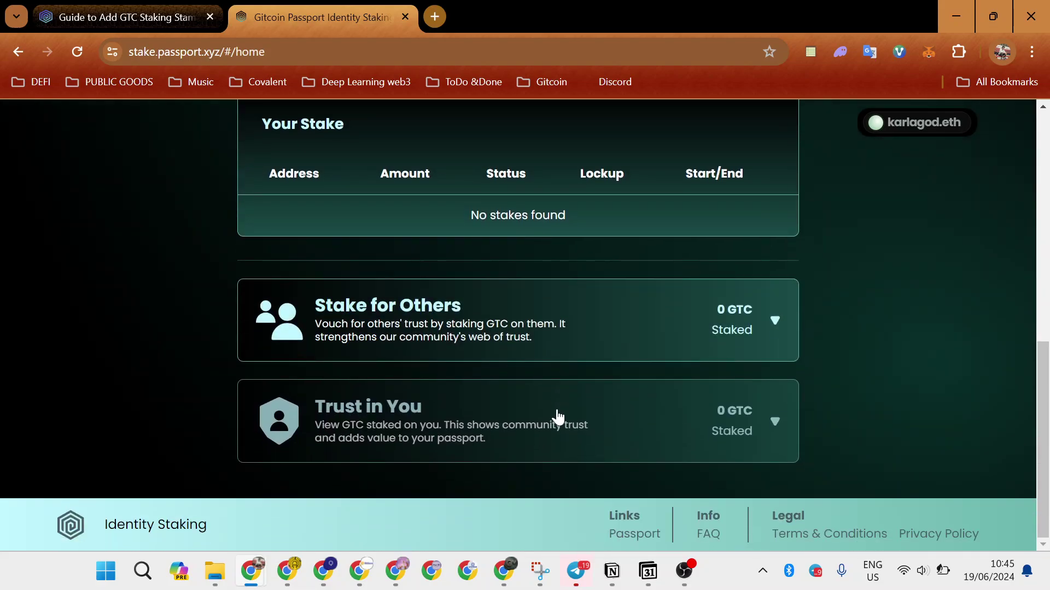
scroll(557, 416, "up", 4)
scroll(556, 416, "up", 2)
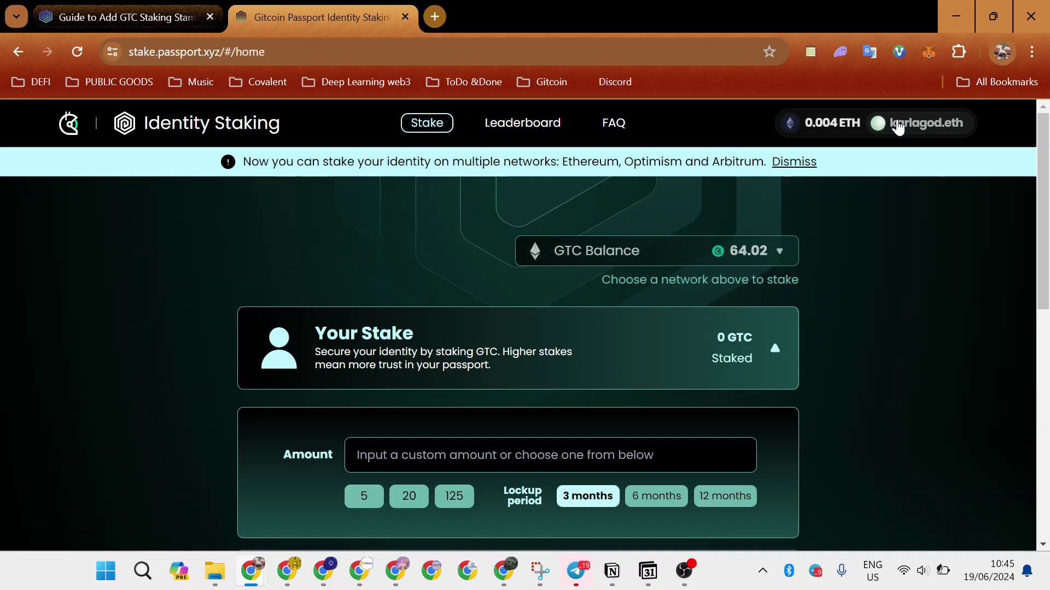
scroll(614, 290, "down", 1)
scroll(615, 297, "up", 1)
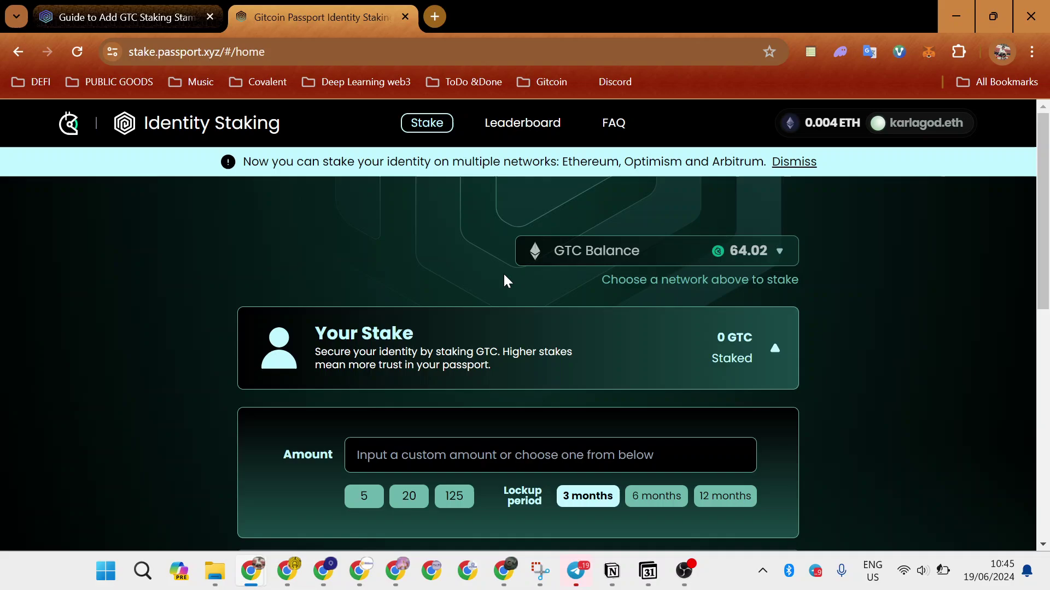
scroll(503, 272, "down", 4)
scroll(504, 274, "down", 3)
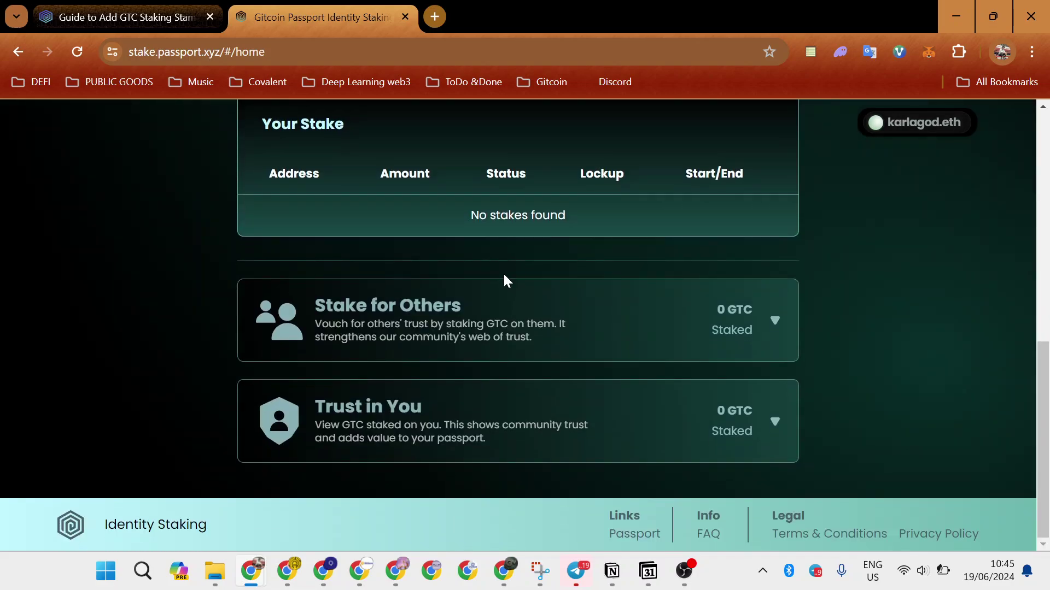
scroll(503, 272, "up", 1)
scroll(502, 272, "up", 5)
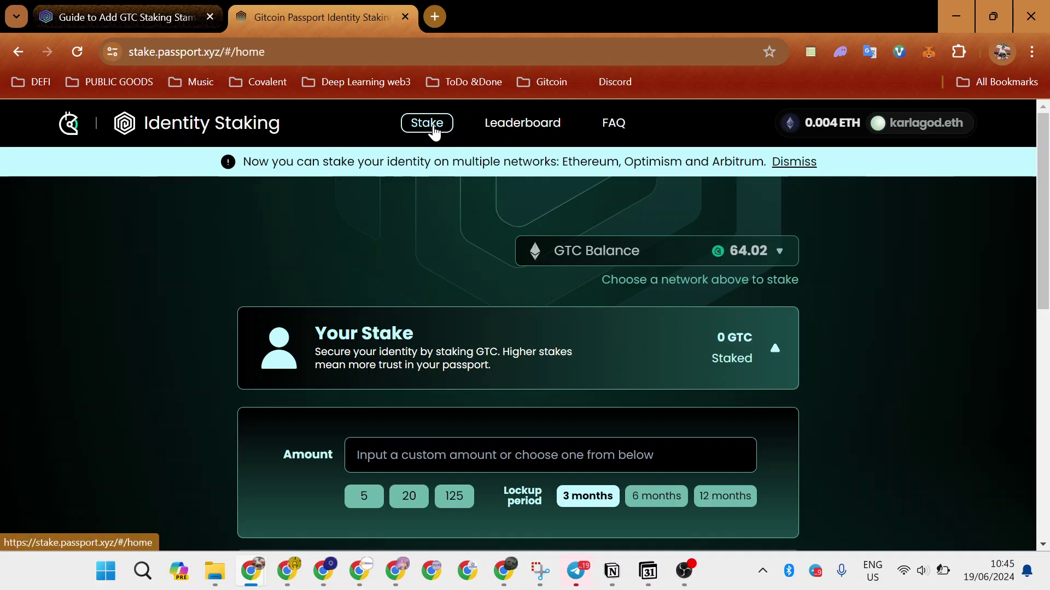
left_click(446, 336)
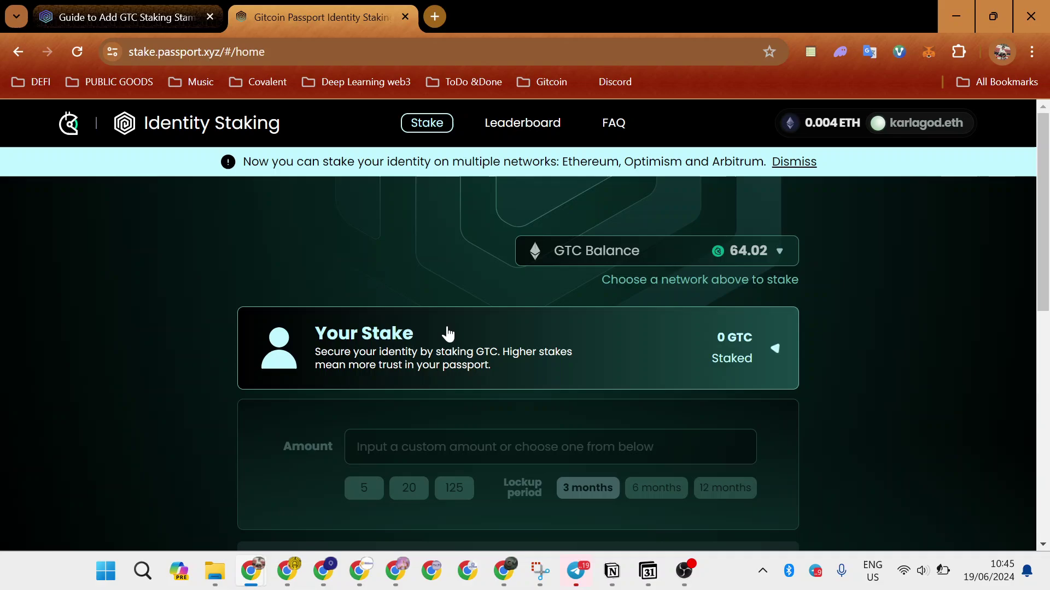
scroll(447, 333, "down", 1)
scroll(447, 332, "down", 1)
scroll(689, 267, "up", 2)
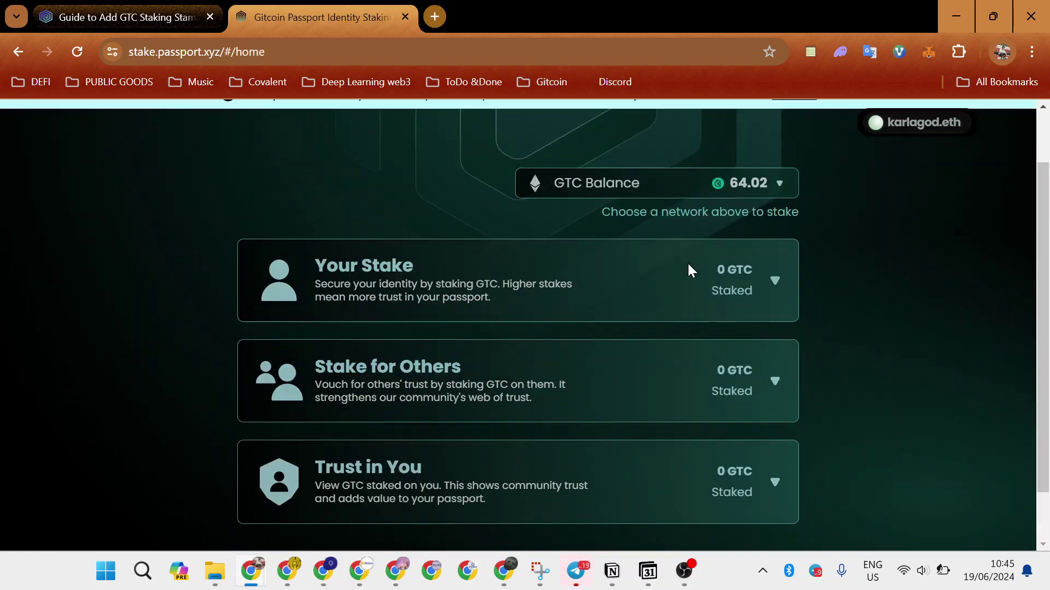
scroll(687, 271, "up", 1)
left_click(688, 253)
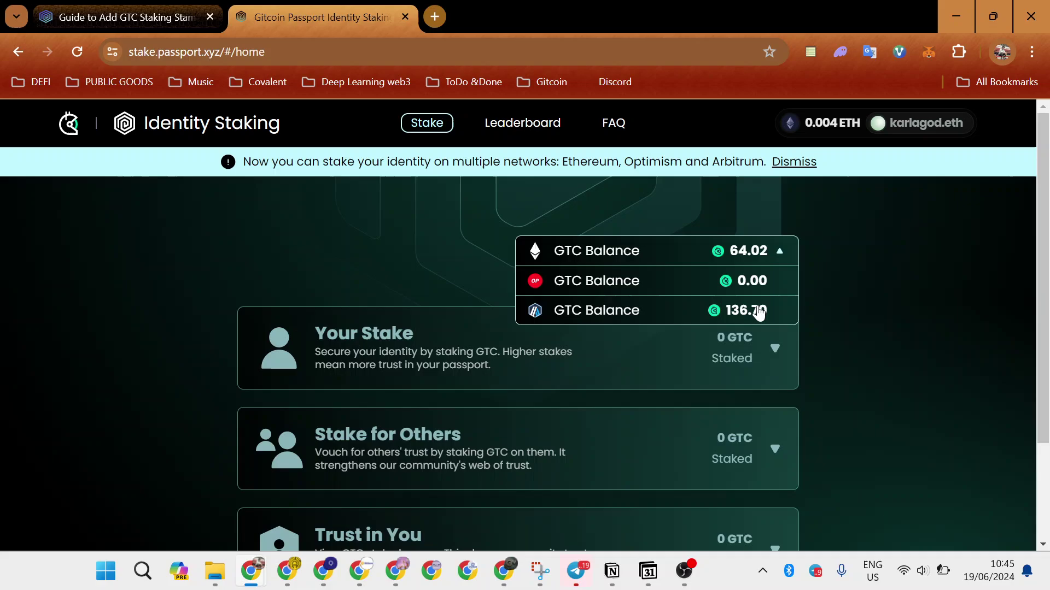
left_click(611, 311)
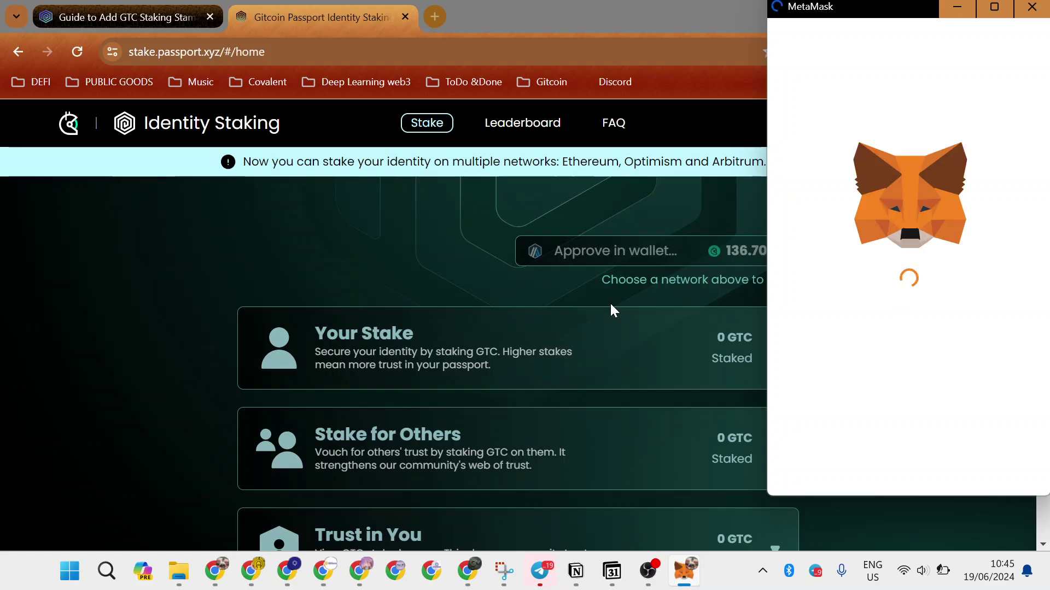
scroll(687, 361, "down", 3)
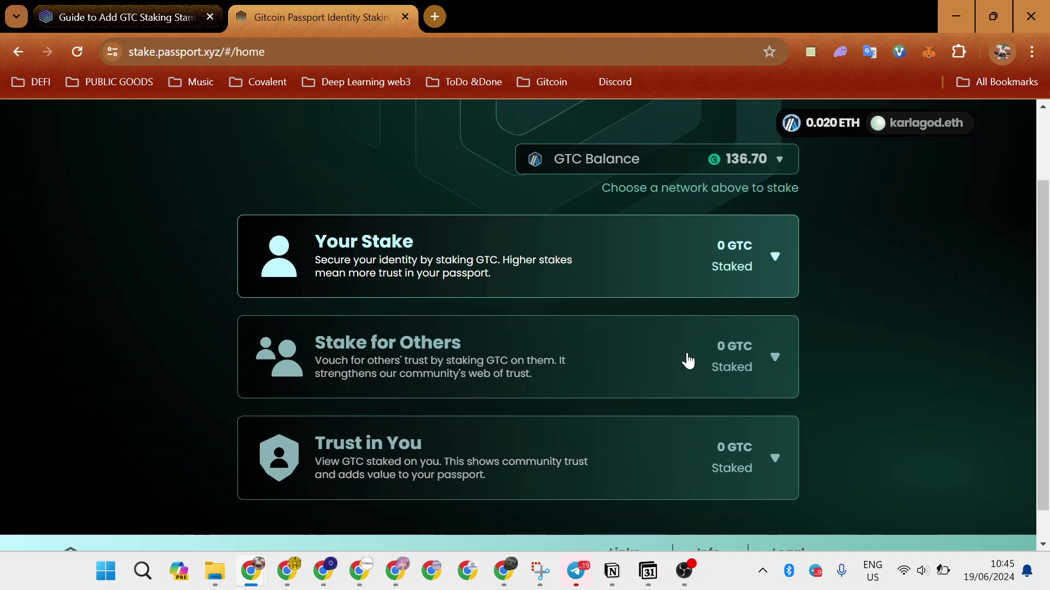
scroll(687, 361, "up", 1)
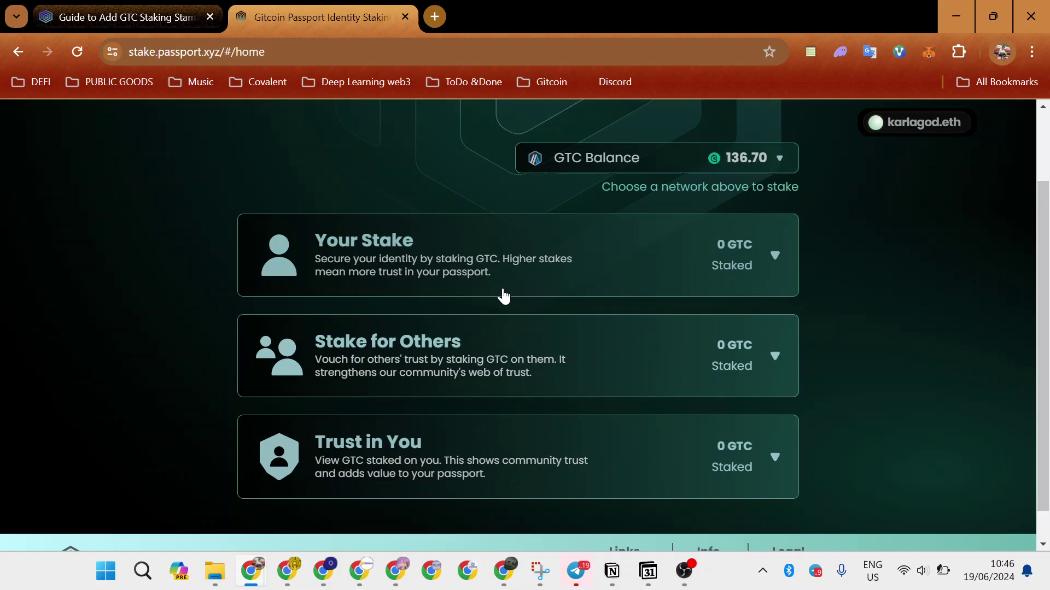
Choose a 125 GTC self-stake with a 12-month lockup and submit it for confirmation.
left_click(640, 244)
scroll(630, 287, "down", 2)
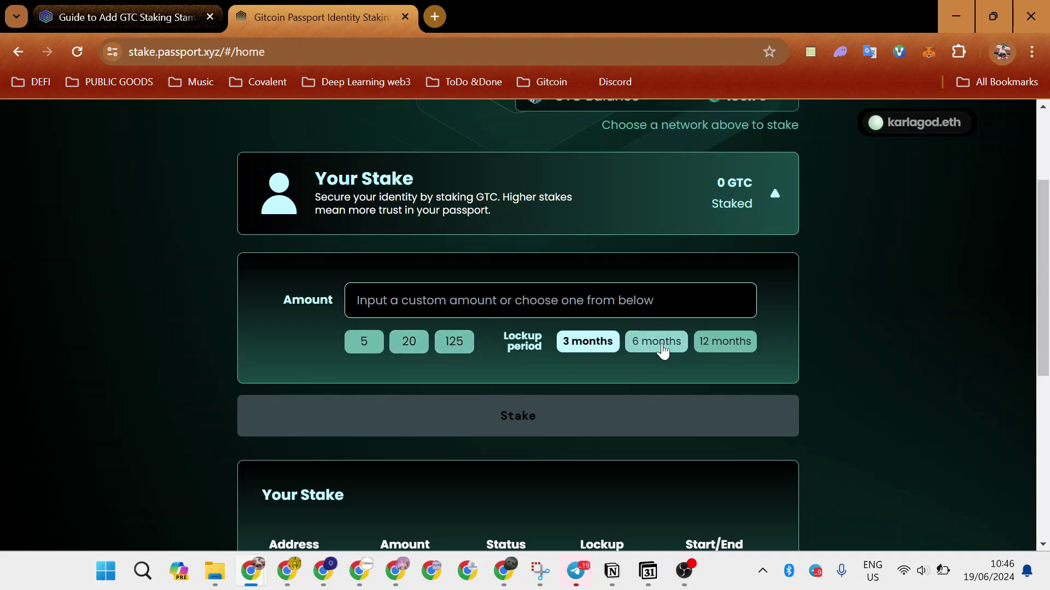
left_click(452, 344)
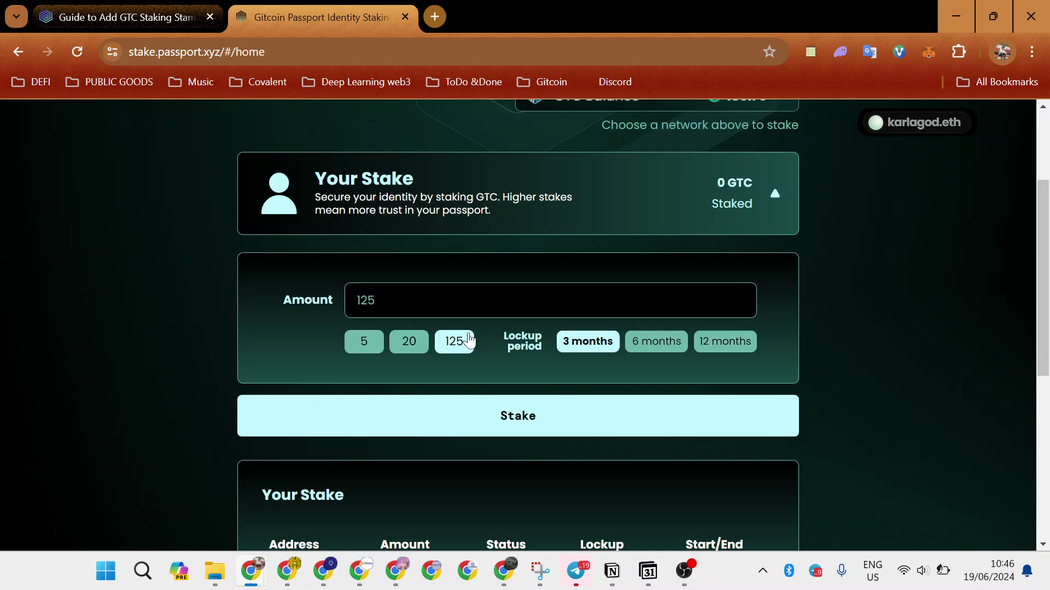
left_click(722, 345)
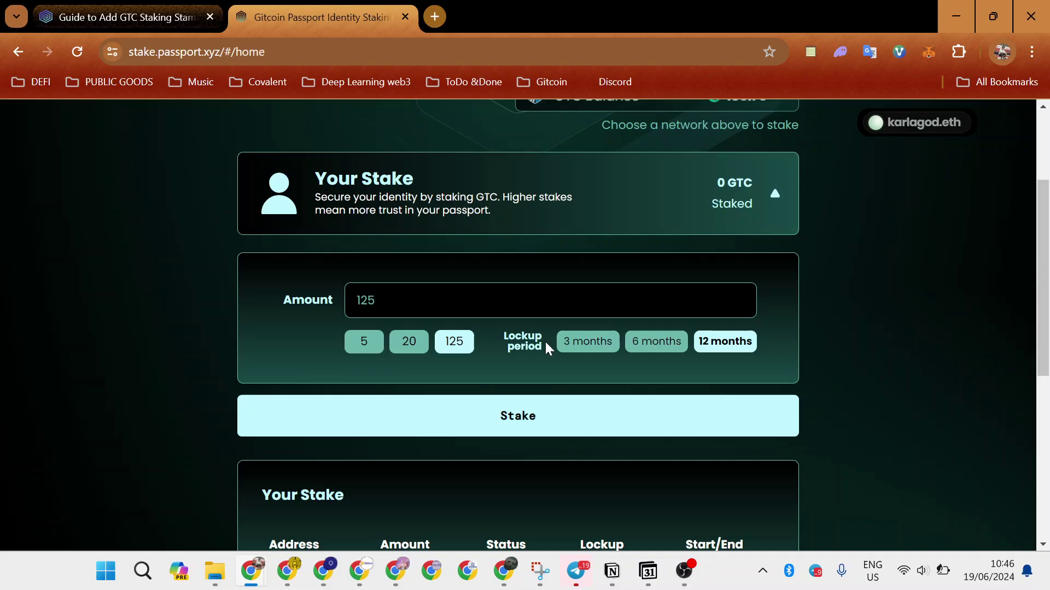
scroll(770, 265, "up", 1)
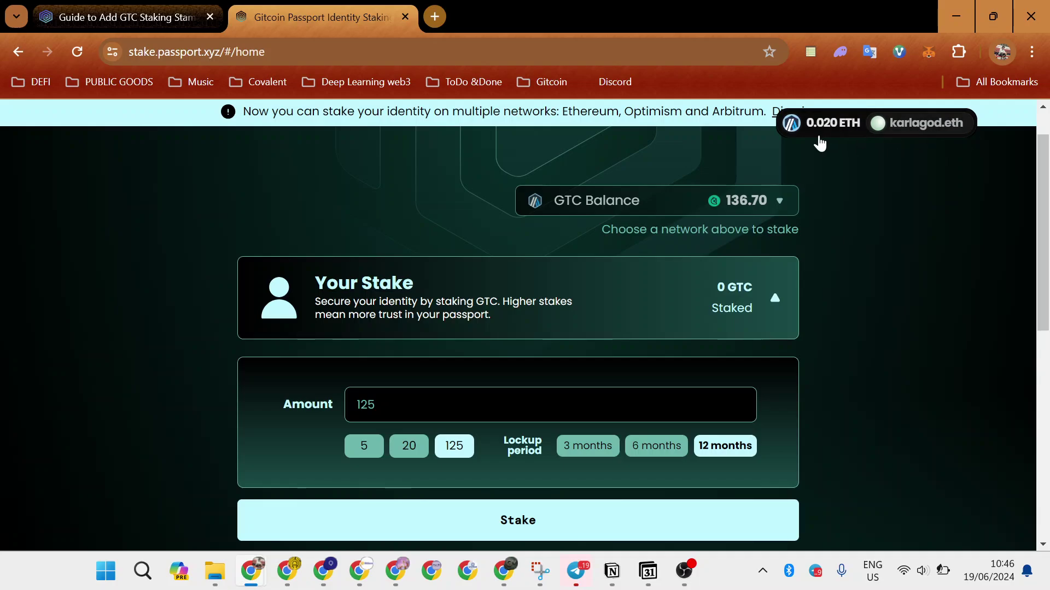
scroll(675, 352, "down", 3)
left_click(529, 255)
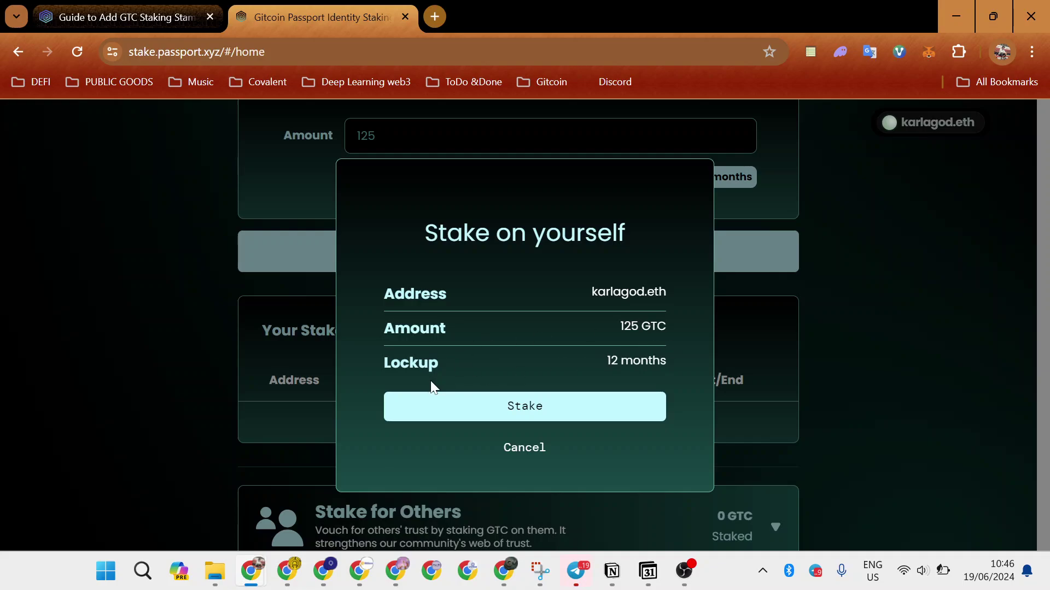
Confirm the 125 GTC self-stake and approve its 125 GTC spending cap in MetaMask.
left_click(522, 405)
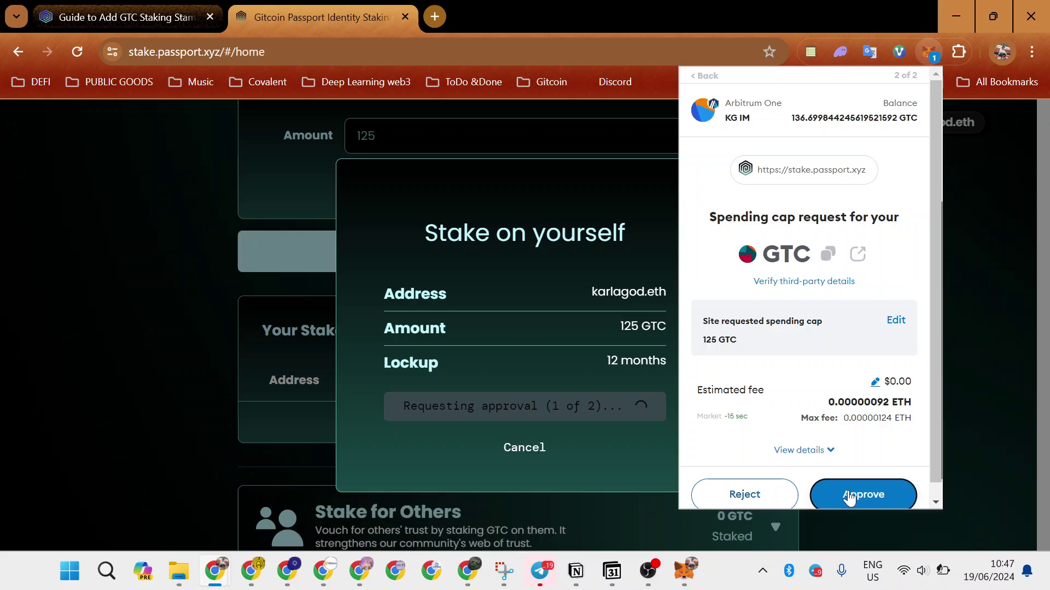
left_click(849, 495)
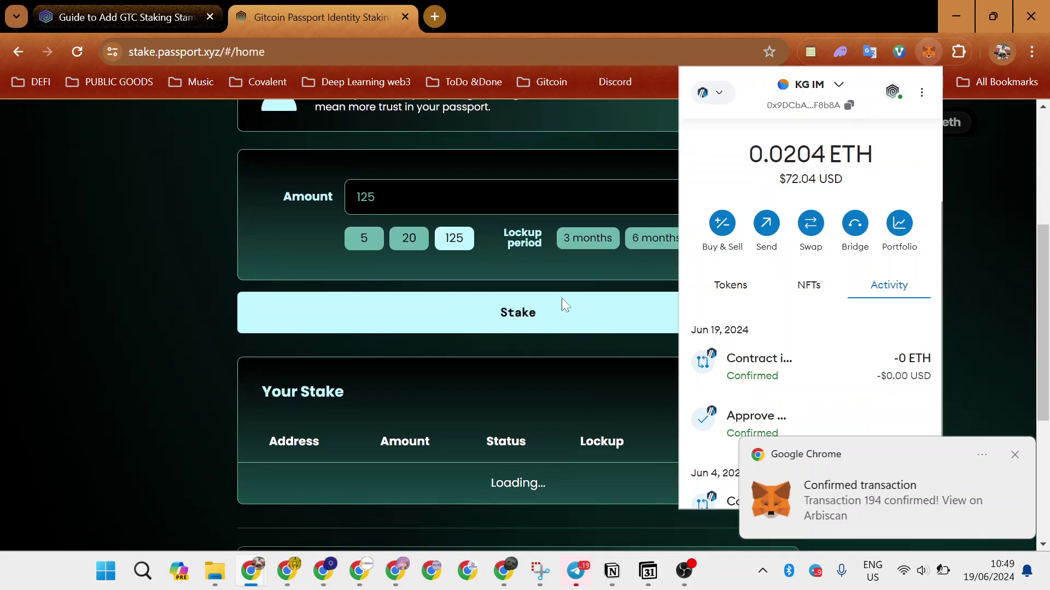
Close the MetaMask popup to return to the staking dashboard.
left_click(471, 340)
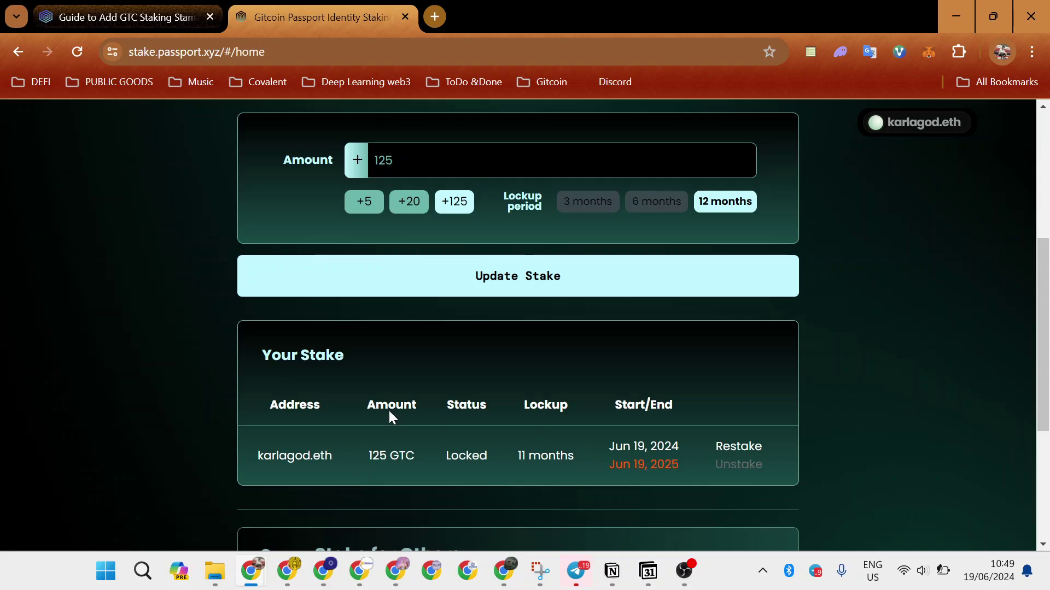
scroll(342, 443, "down", 1)
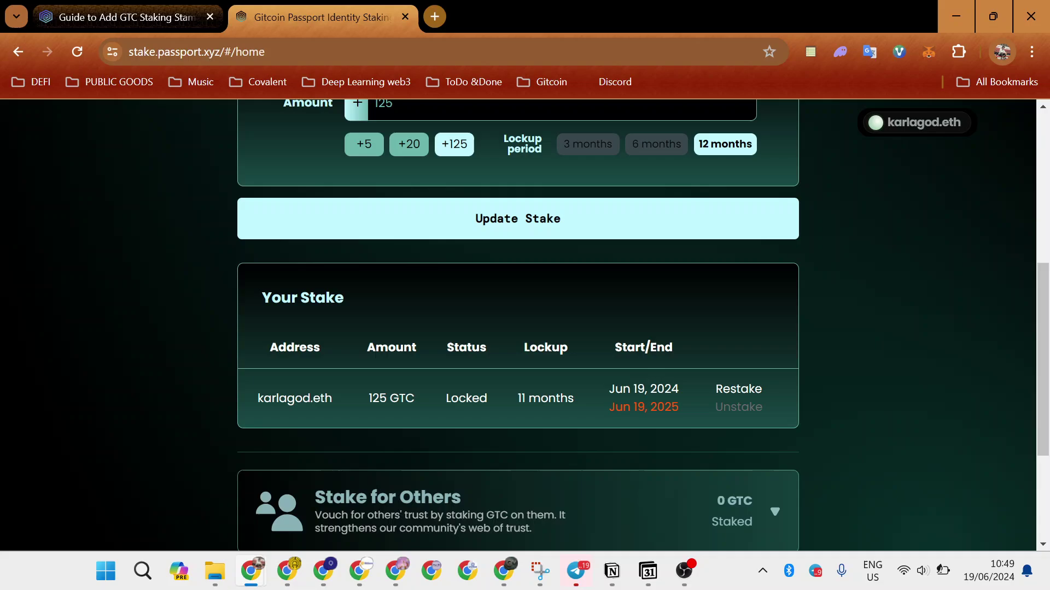
scroll(343, 443, "up", 1)
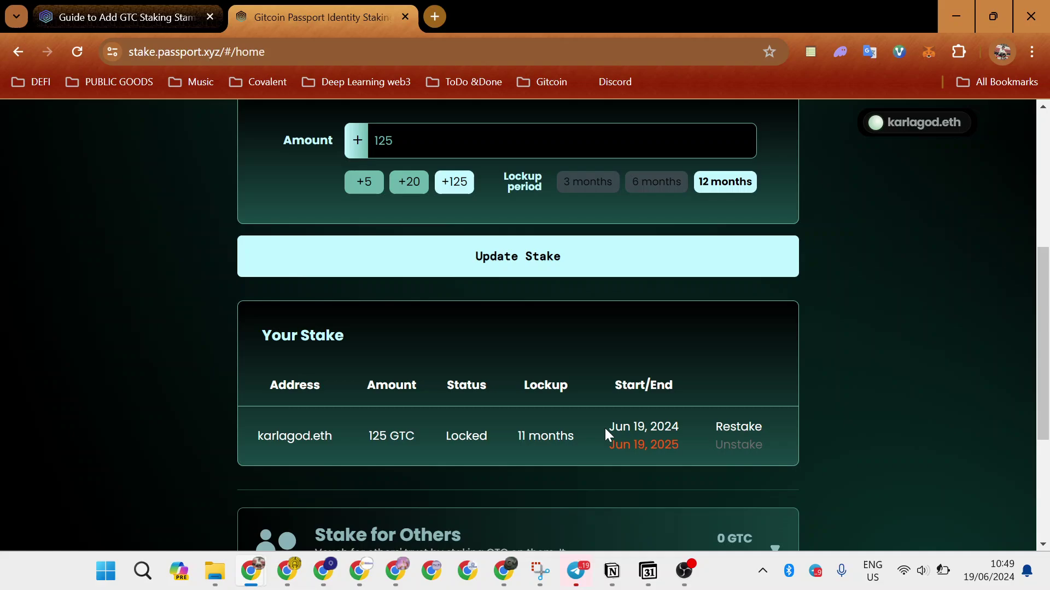
scroll(446, 291, "up", 2)
scroll(435, 291, "down", 1)
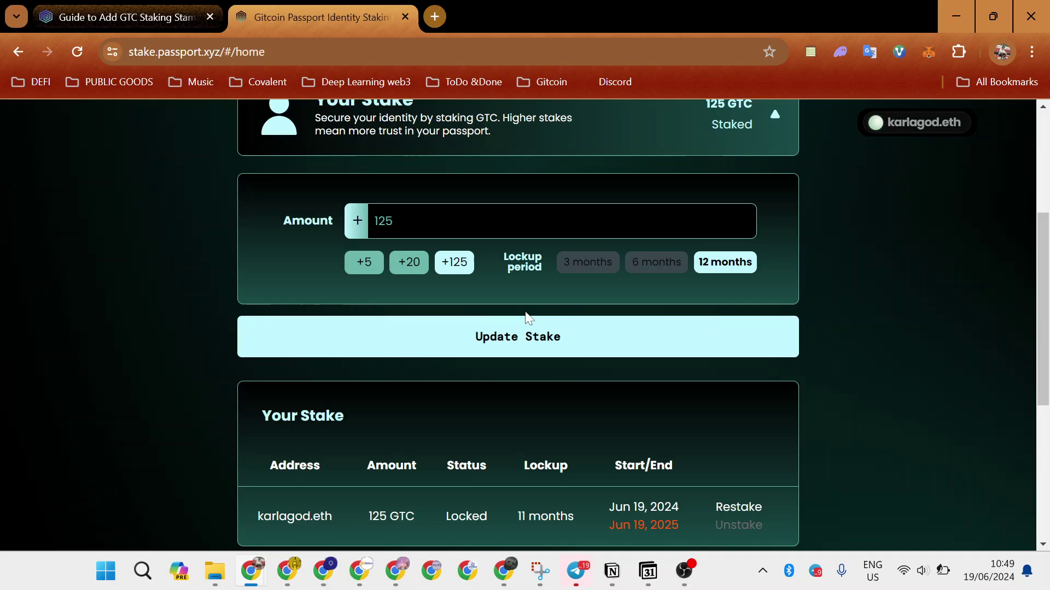
scroll(456, 279, "up", 1)
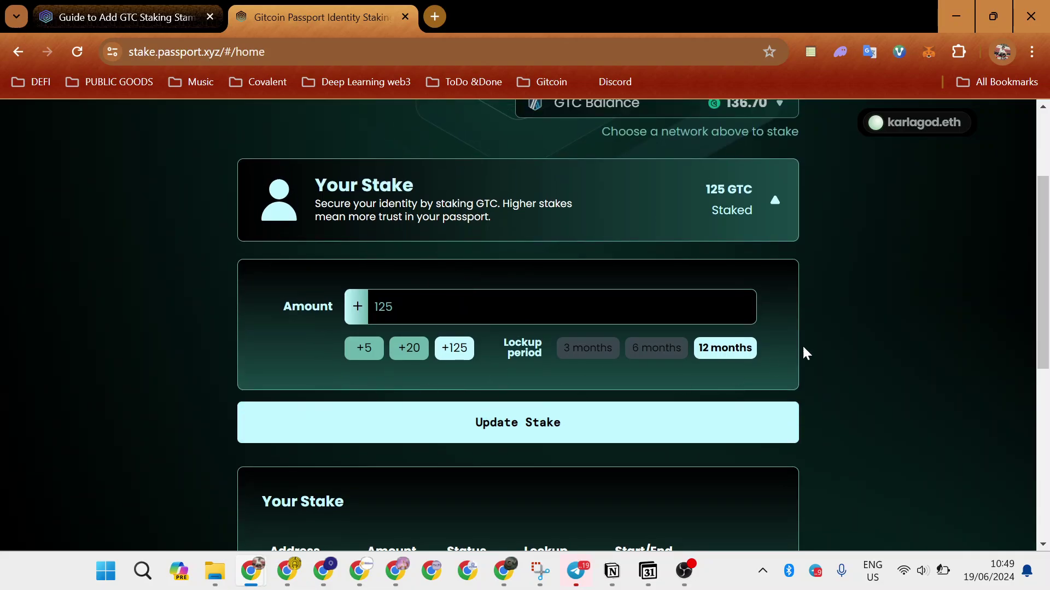
scroll(648, 355, "down", 1)
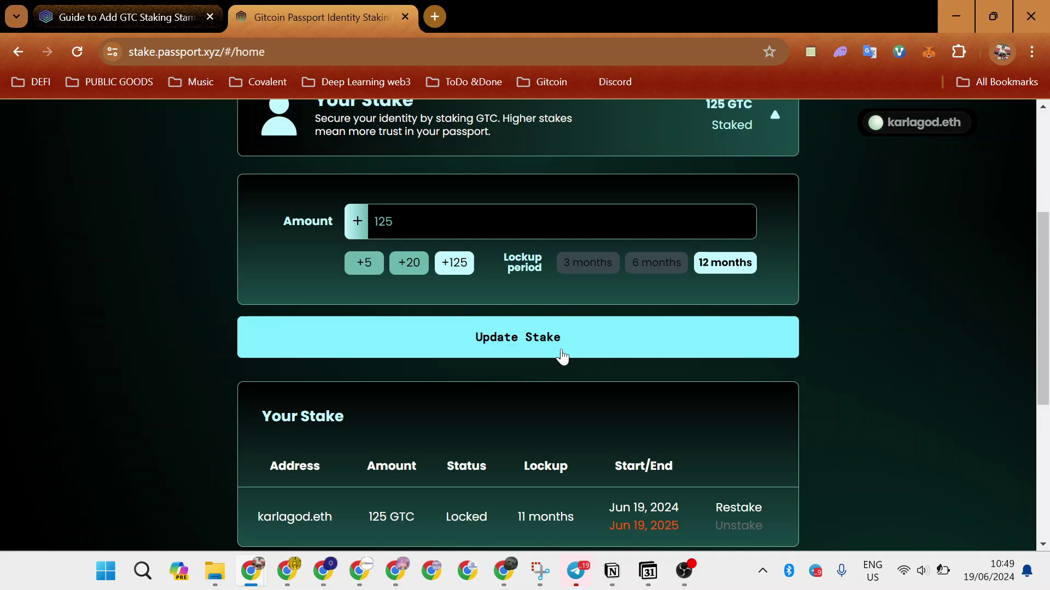
left_click(561, 355)
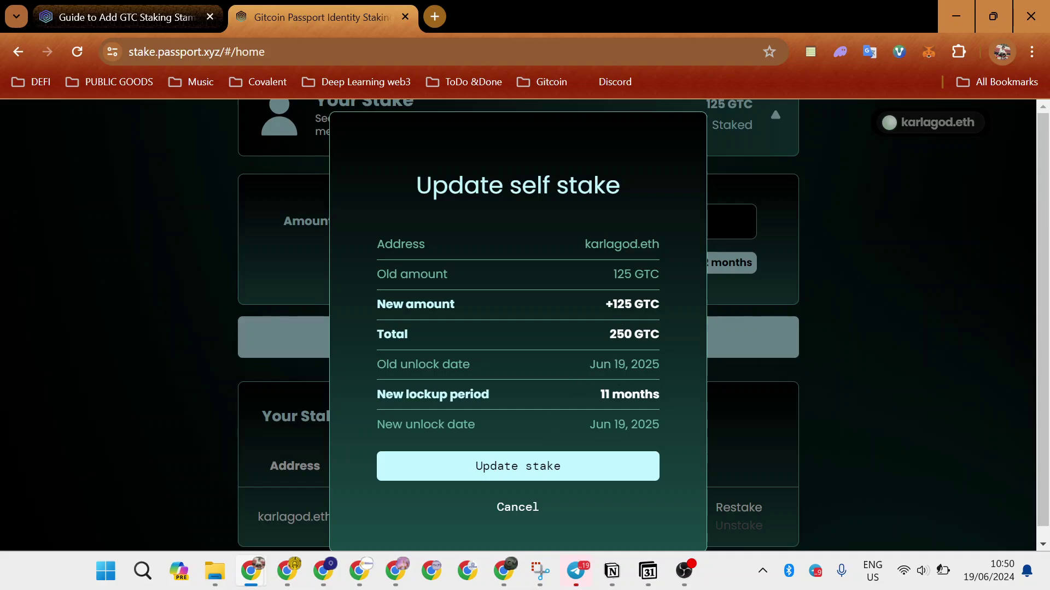
left_click(766, 396)
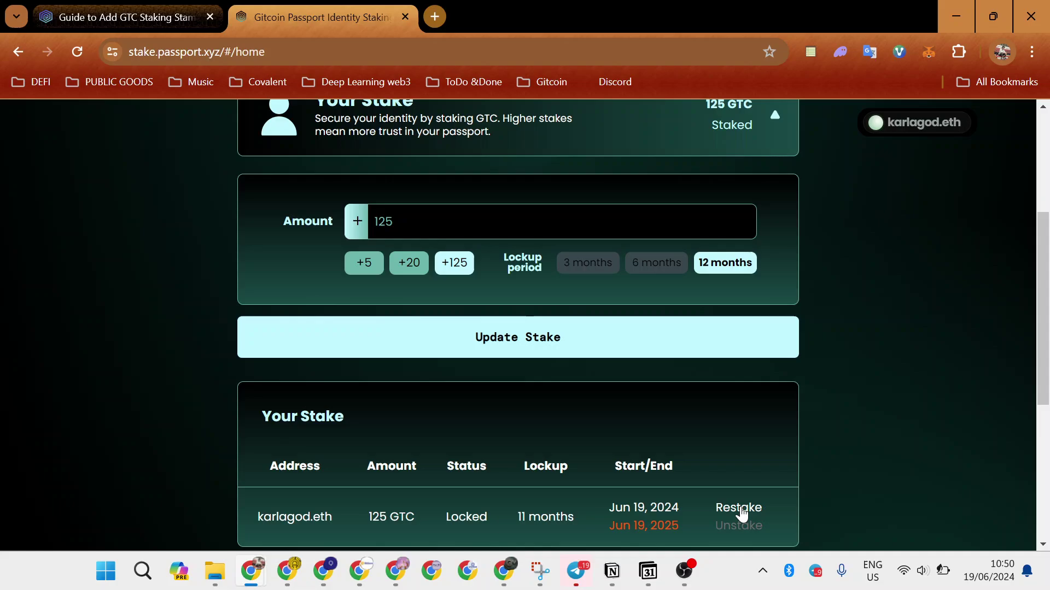
left_click(741, 506)
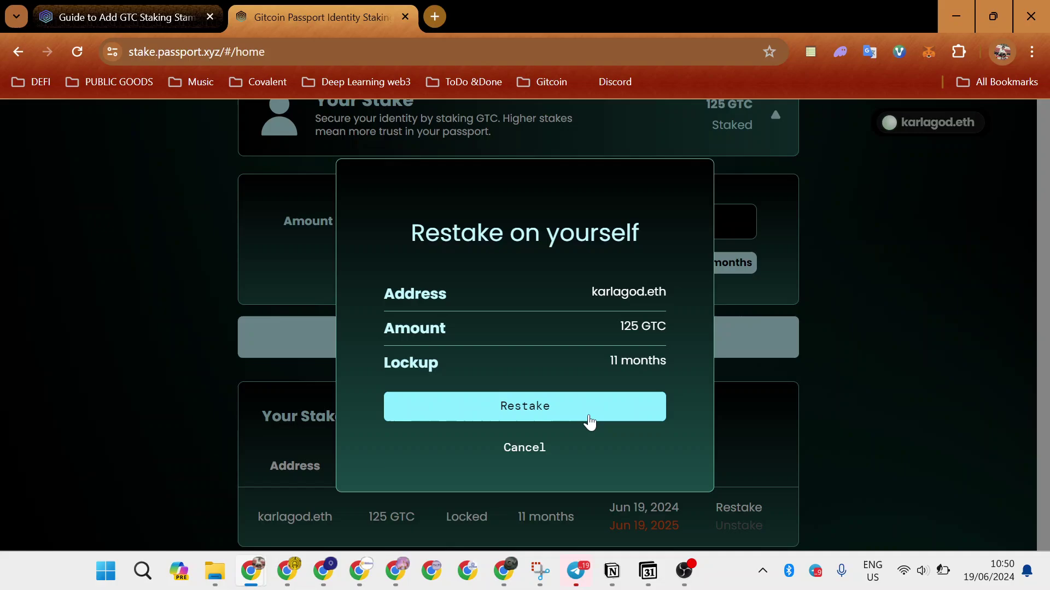
left_click(542, 453)
scroll(540, 448, "down", 2)
scroll(540, 447, "up", 3)
scroll(540, 455, "down", 4)
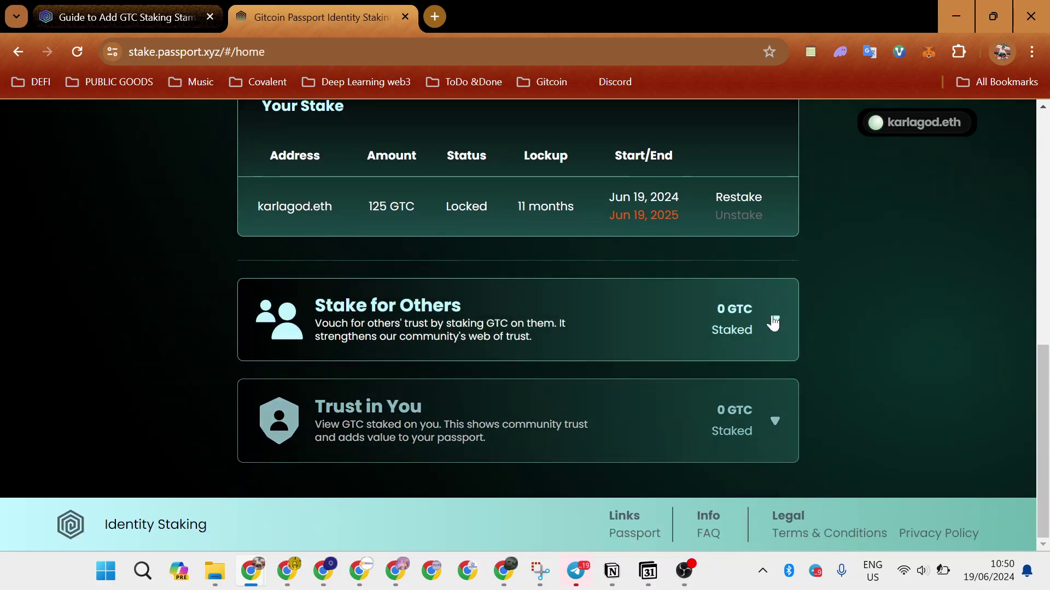
left_click(773, 322)
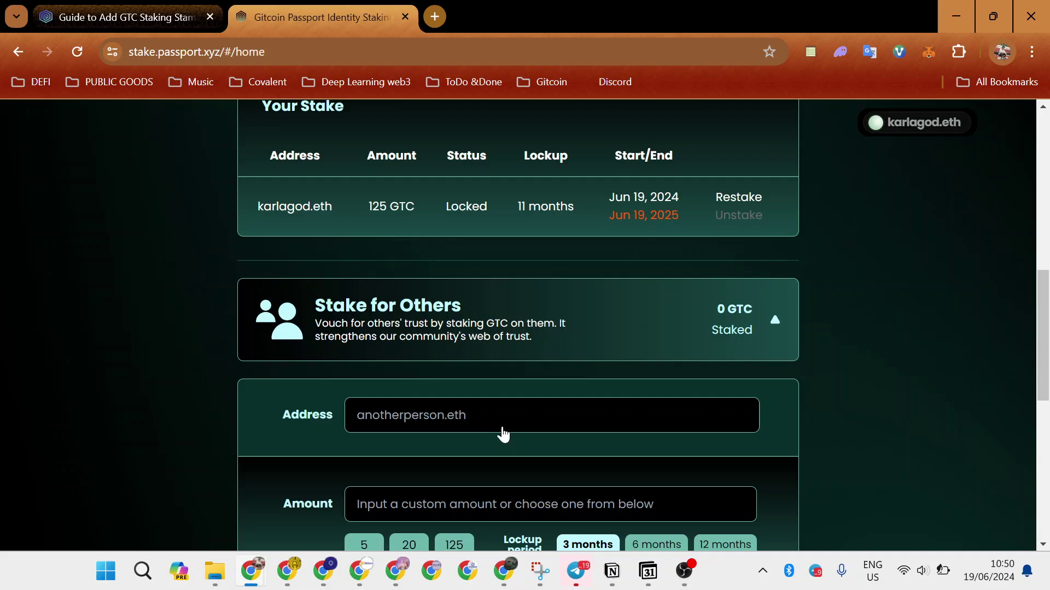
scroll(485, 405, "down", 1)
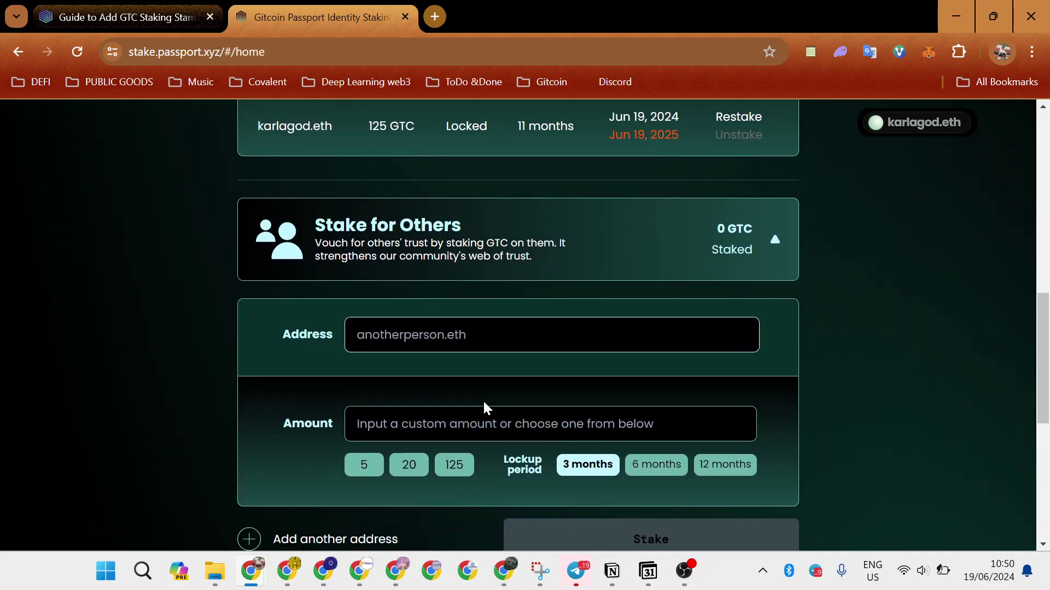
type("k")
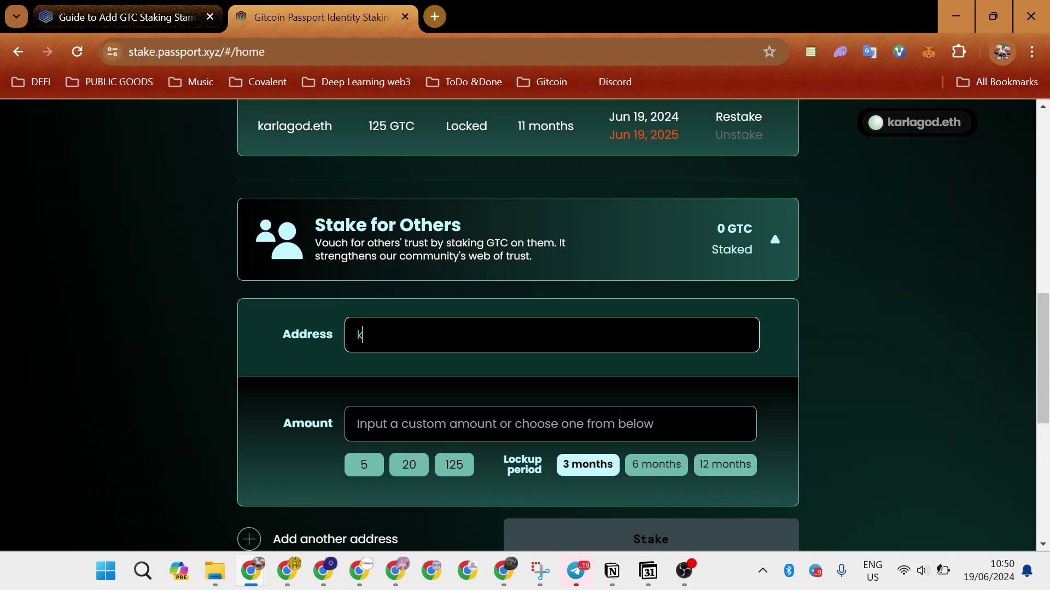
type("arlag")
type("od.e")
type("t")
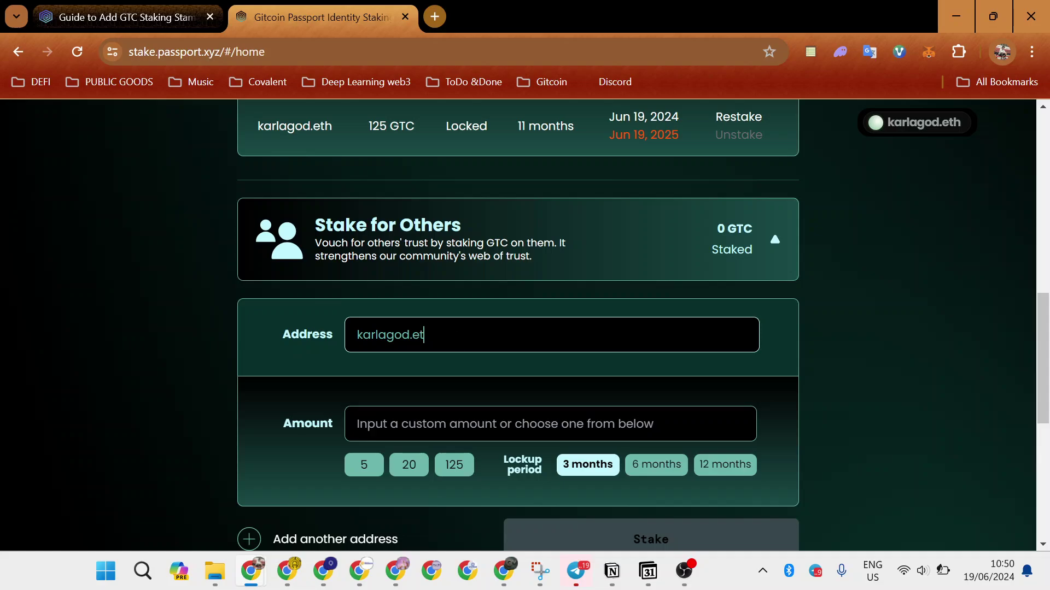
type("h")
scroll(516, 328, "down", 1)
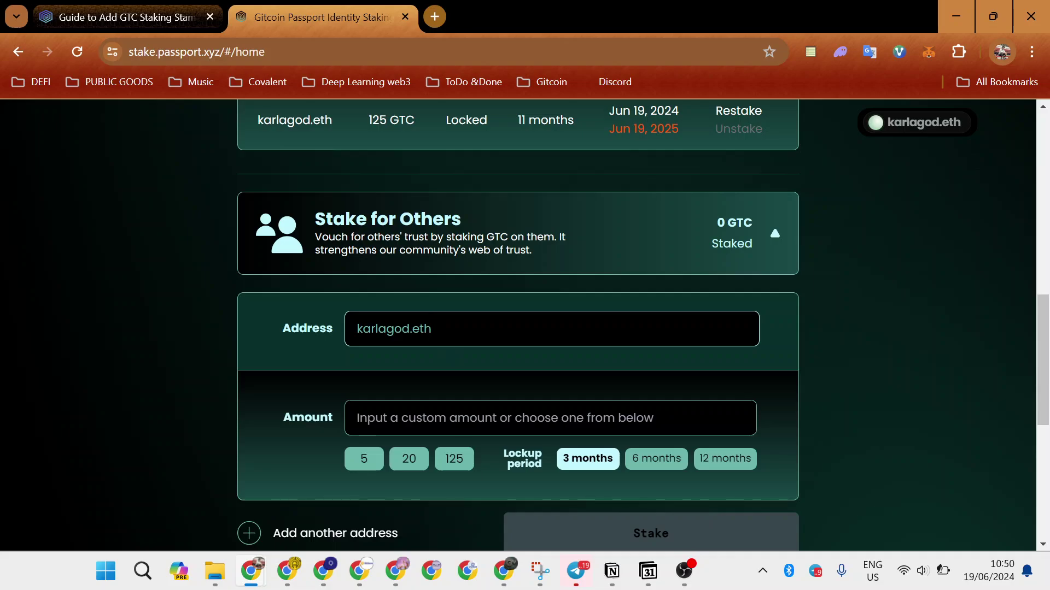
Pick the 5 GTC preset in Stake for Others, keeping the 3-month lockup.
left_click(368, 467)
scroll(645, 471, "down", 1)
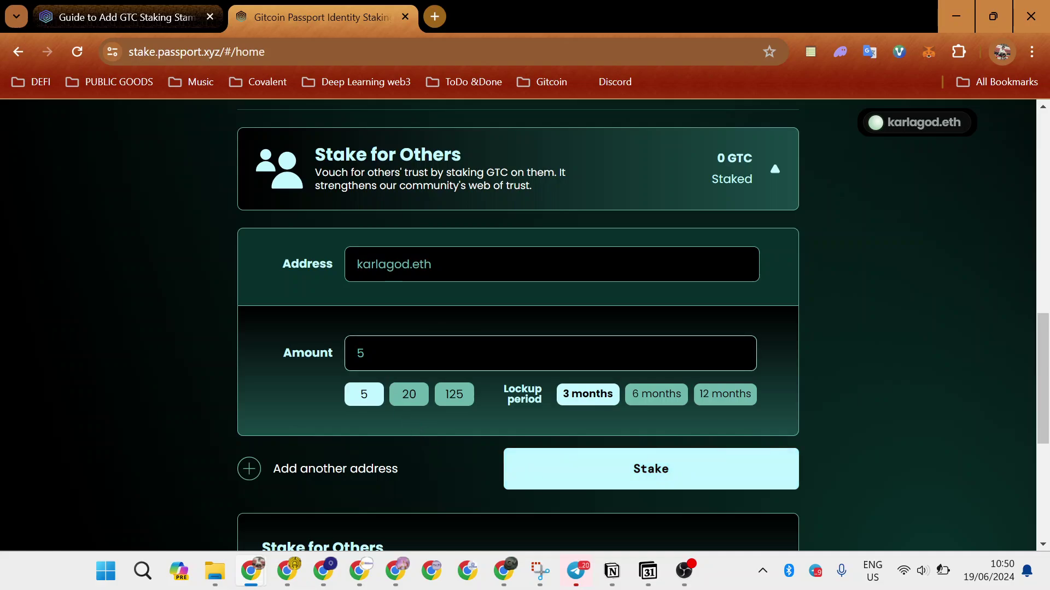
scroll(551, 313, "up", 3)
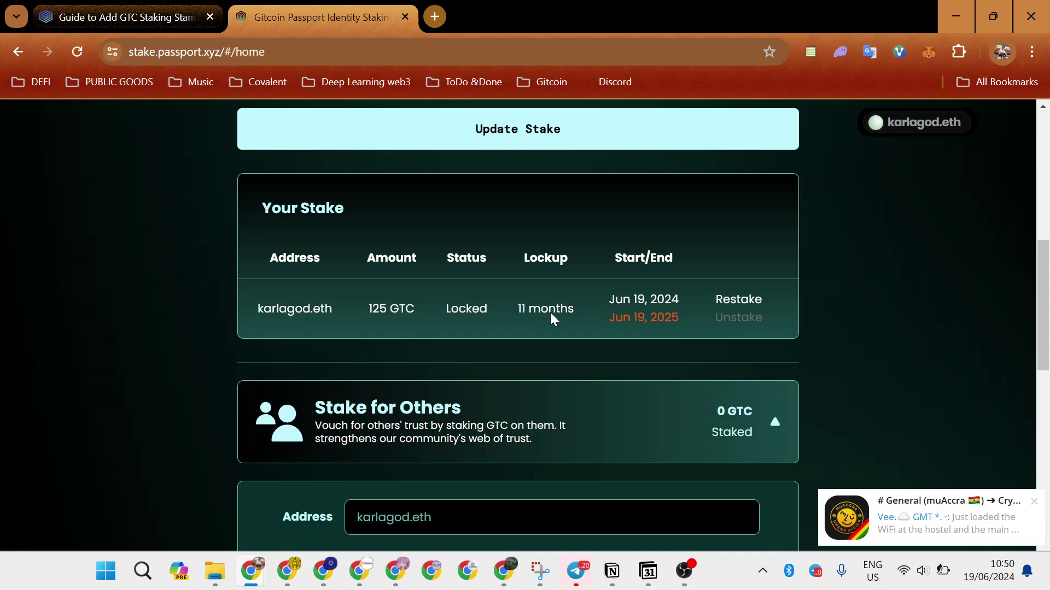
scroll(551, 312, "up", 4)
scroll(552, 320, "up", 1)
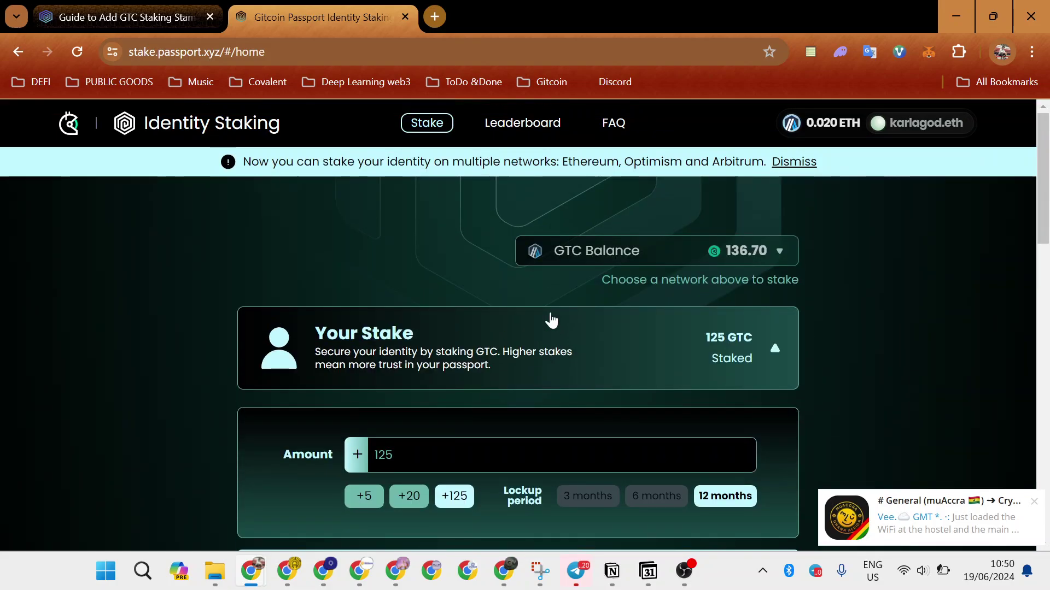
scroll(551, 320, "down", 1)
scroll(550, 311, "down", 1)
scroll(549, 311, "up", 1)
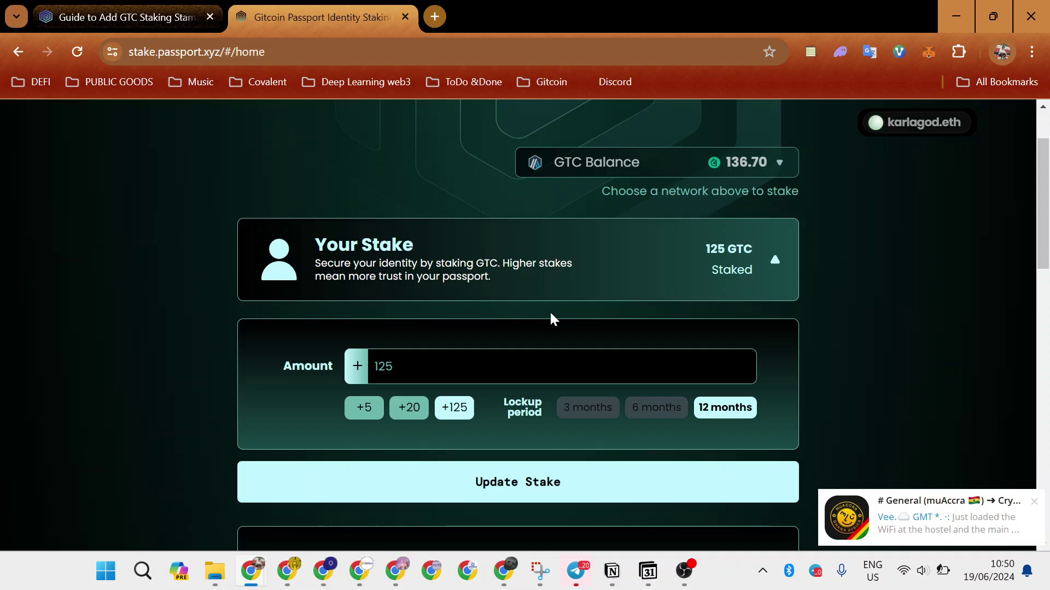
scroll(549, 319, "up", 1)
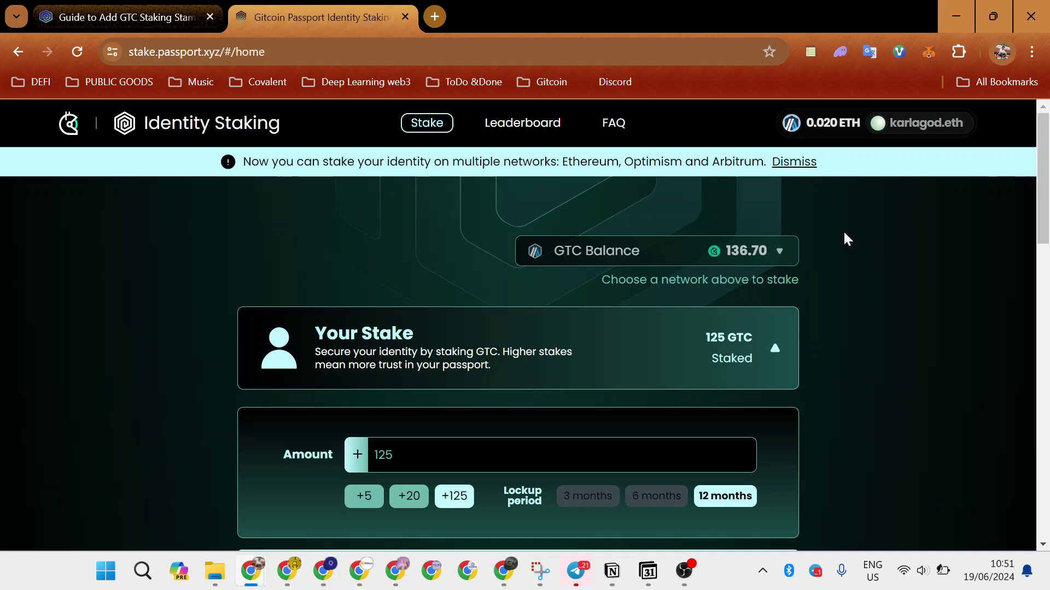
scroll(844, 233, "down", 2)
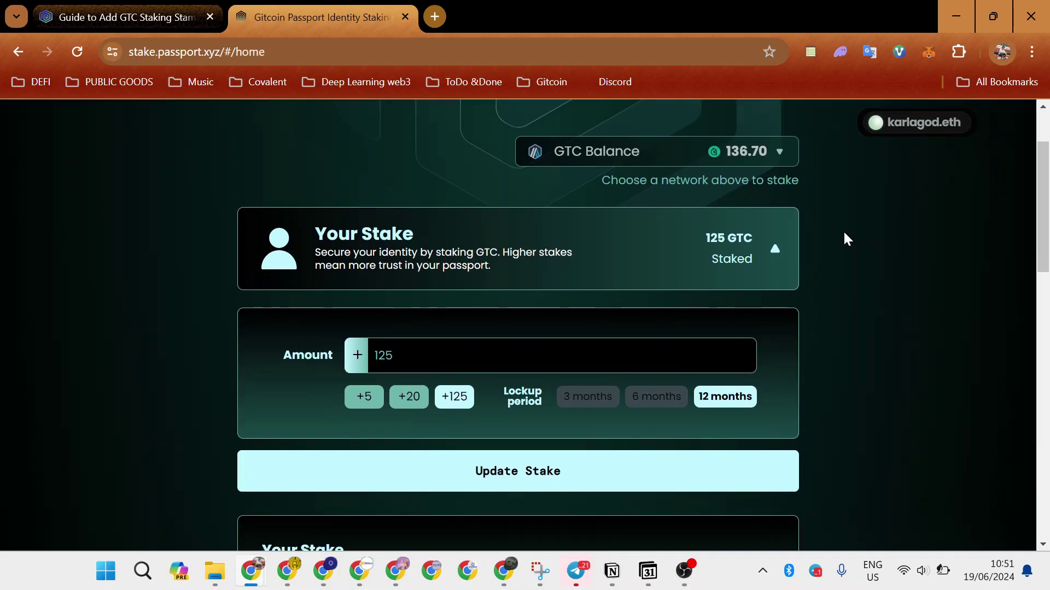
scroll(843, 233, "down", 2)
scroll(844, 234, "down", 2)
scroll(844, 239, "down", 1)
scroll(844, 239, "down", 2)
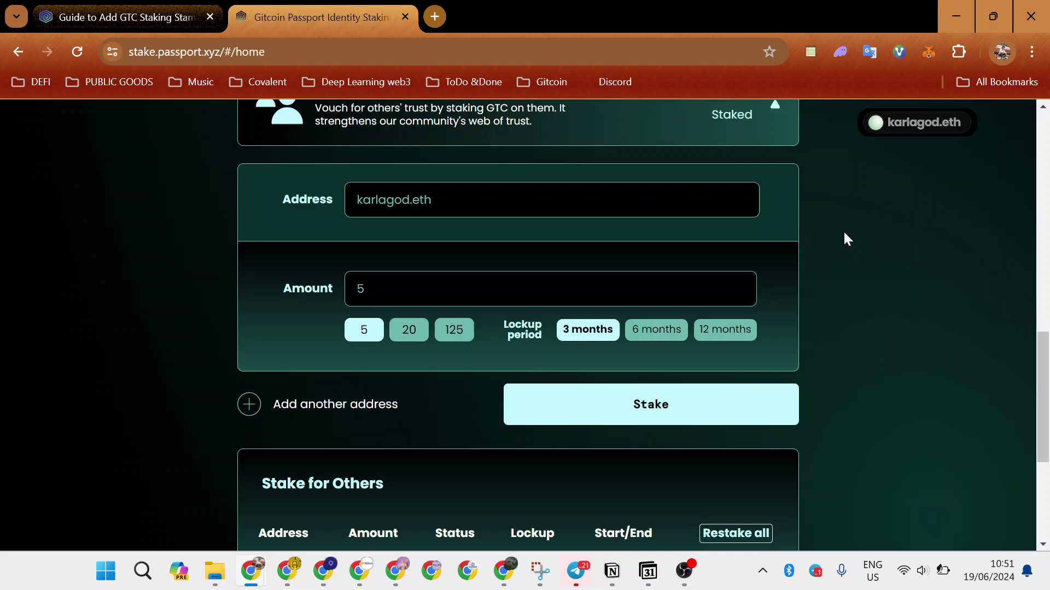
scroll(844, 239, "down", 2)
scroll(844, 238, "down", 1)
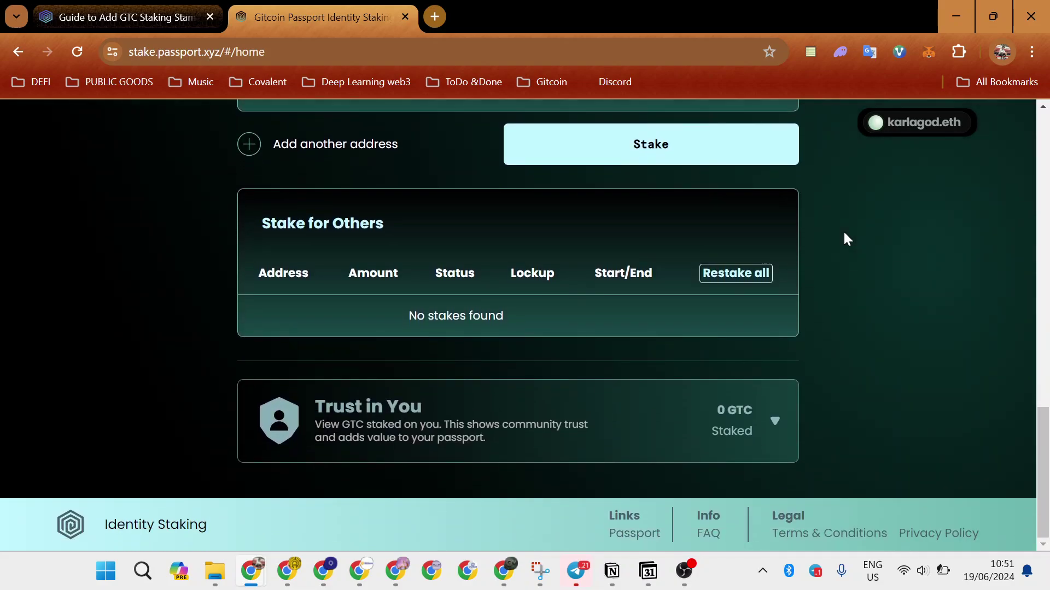
Open the Trust in You section and copy its Share with Friends link.
left_click(774, 423)
scroll(560, 425, "down", 3)
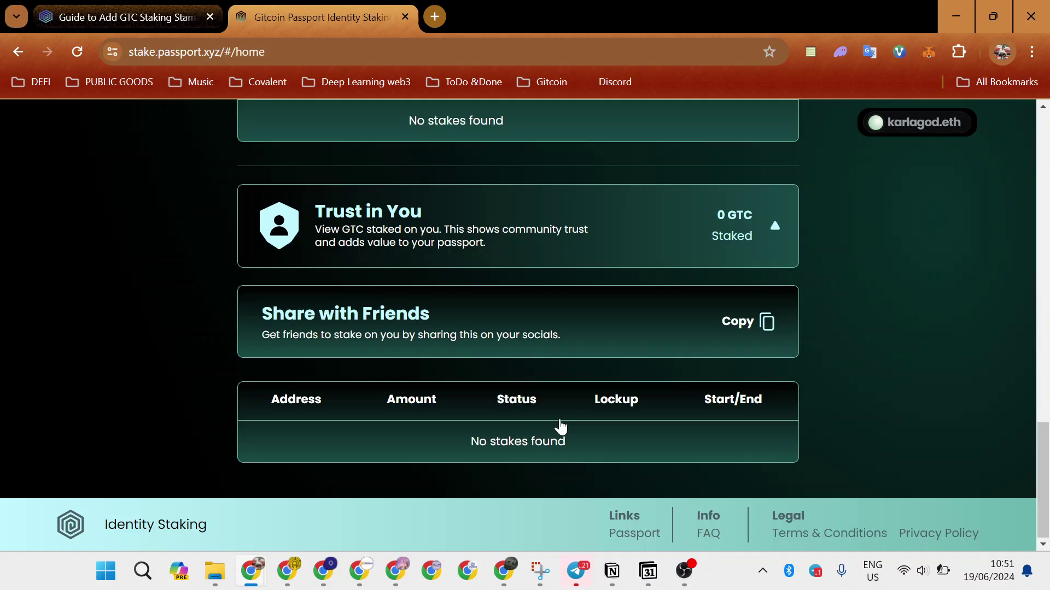
left_click(768, 327)
scroll(768, 327, "up", 1)
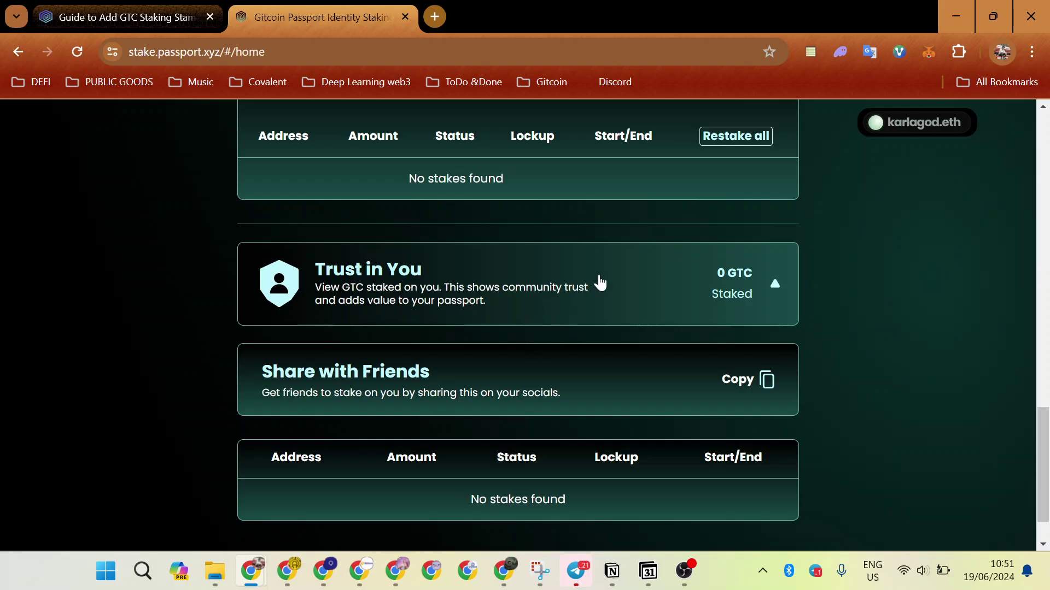
scroll(594, 410, "up", 3)
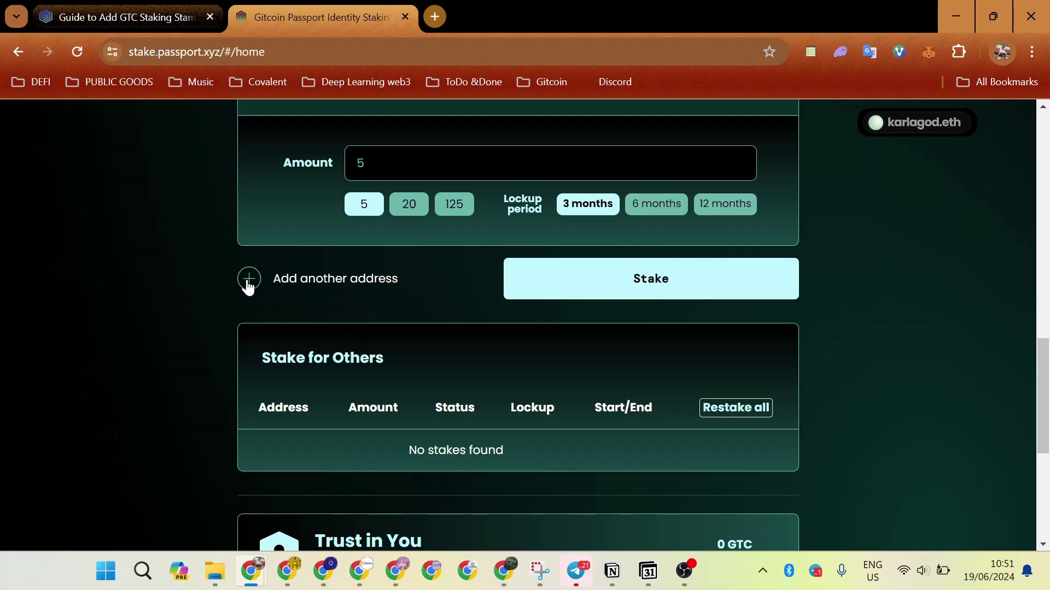
scroll(548, 287, "up", 2)
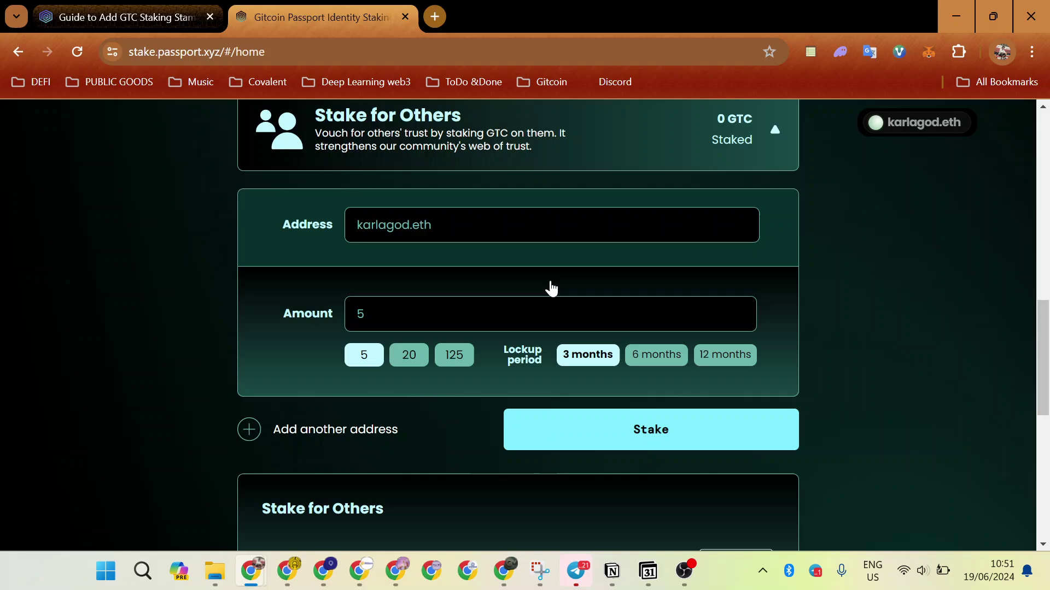
scroll(549, 287, "down", 3)
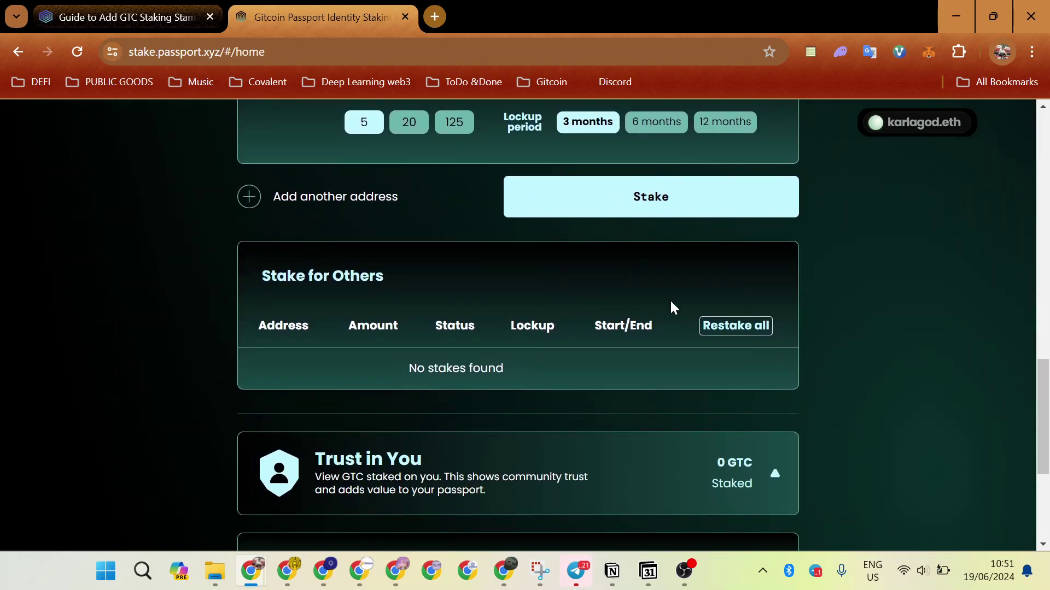
scroll(673, 308, "down", 2)
scroll(698, 310, "down", 1)
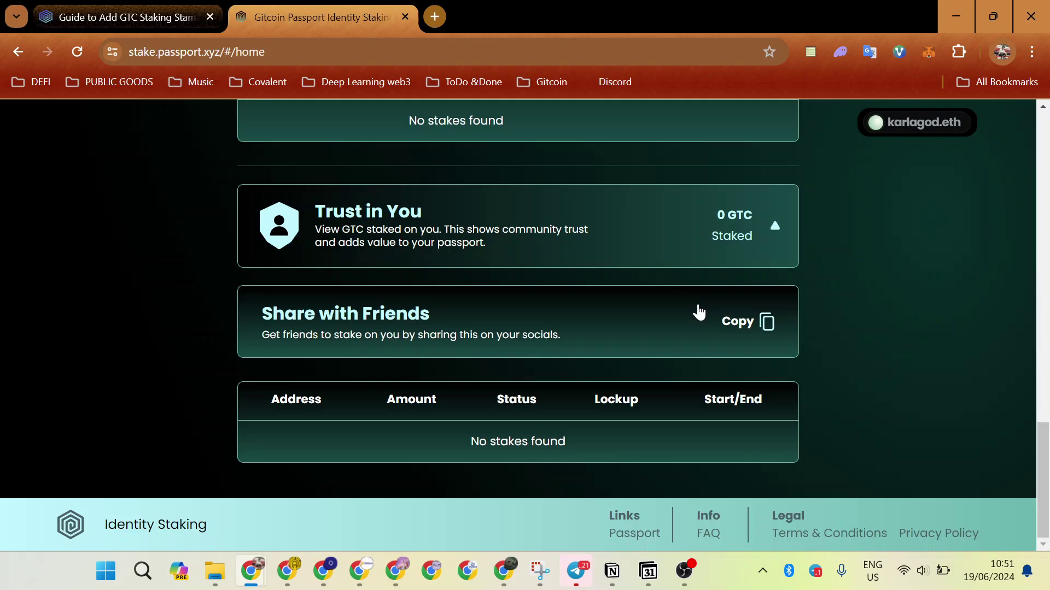
scroll(697, 310, "up", 4)
scroll(698, 310, "up", 3)
scroll(697, 310, "up", 3)
scroll(697, 311, "up", 2)
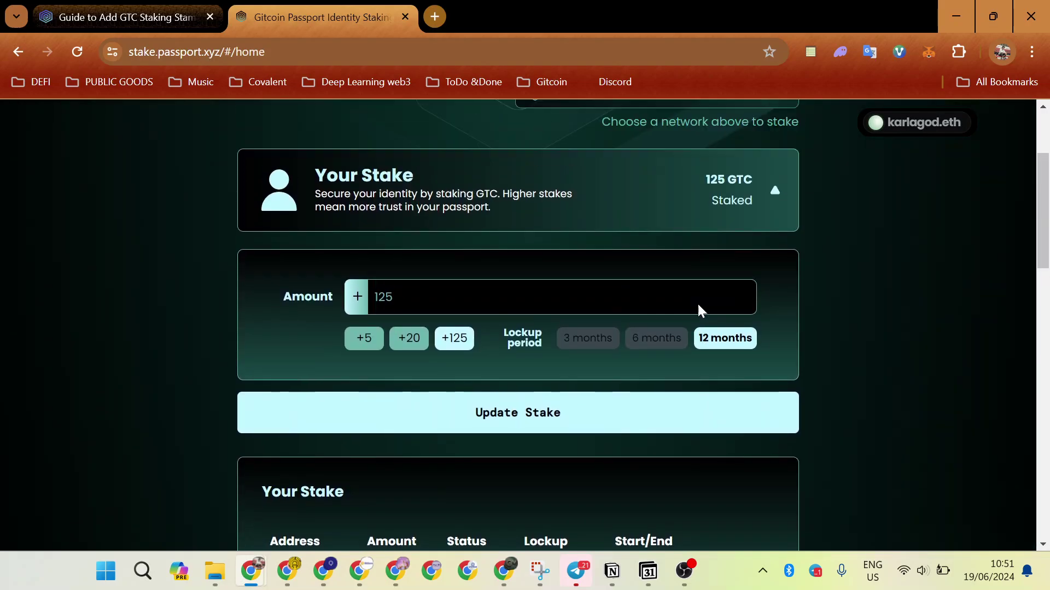
scroll(697, 311, "up", 2)
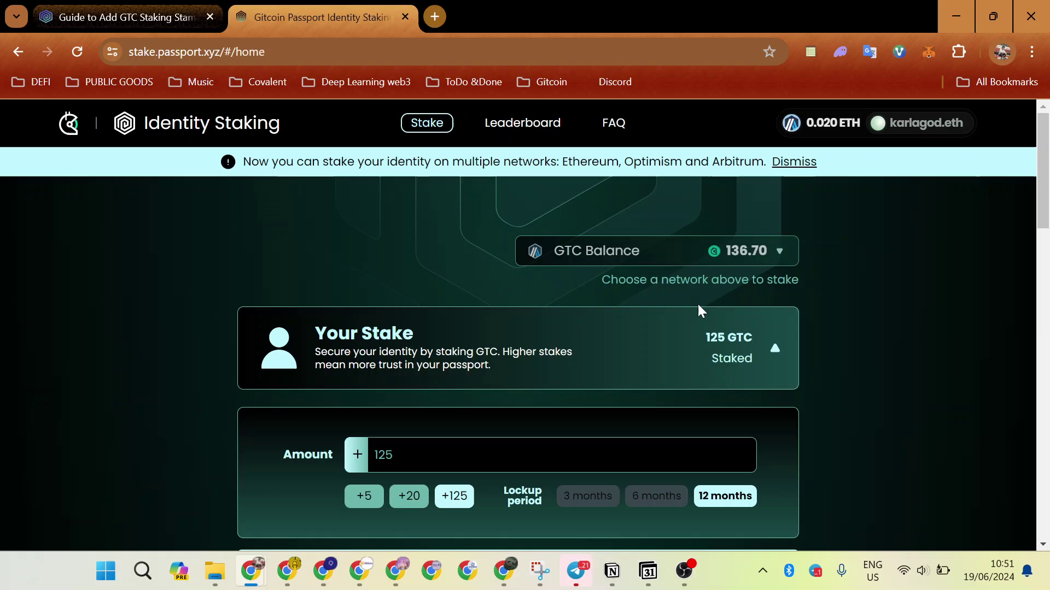